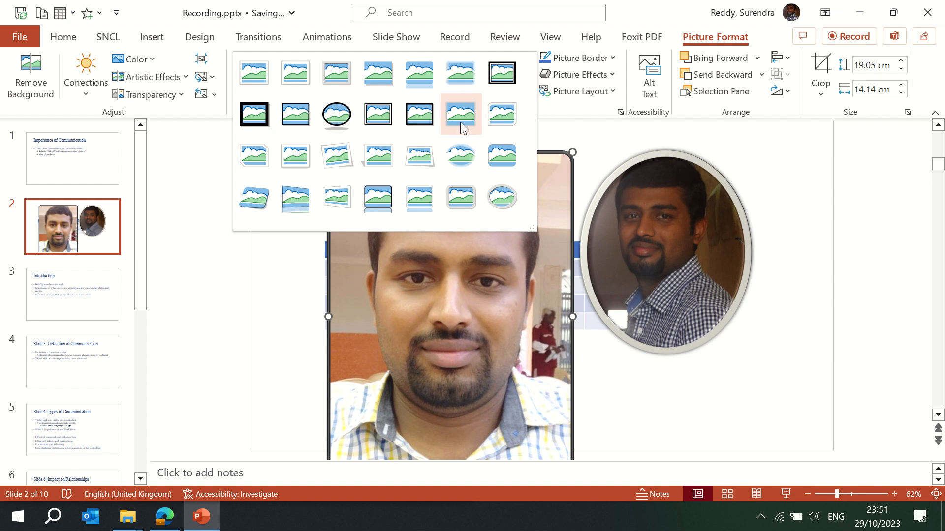
- Give the large photo an oval picture style, move it left and up, and delete the table
{"action": "left_click", "coordinate": [337, 114]}
{"action": "left_click_drag", "start_coordinate": [446, 247], "coordinate": [384, 219]}
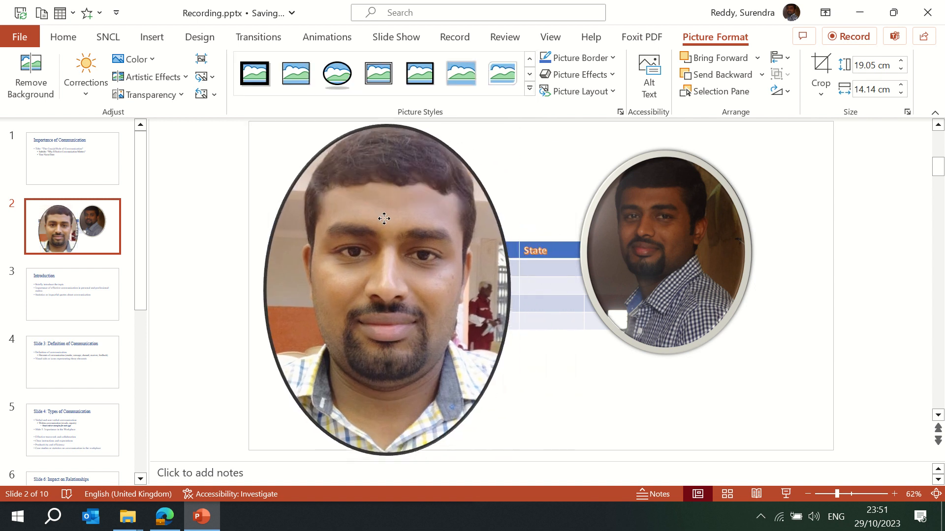
{"action": "left_click", "coordinate": [546, 251]}
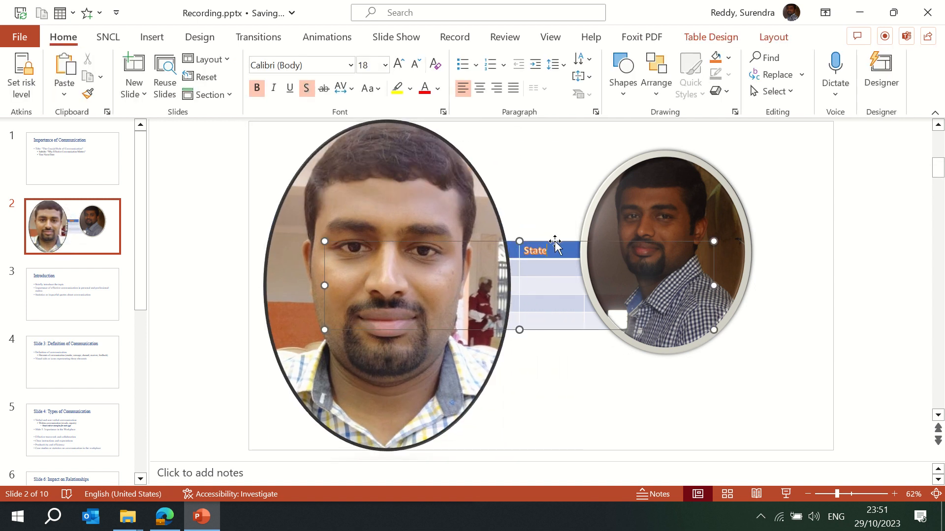
{"action": "left_click", "coordinate": [555, 242]}
{"action": "key", "text": "Delete"}
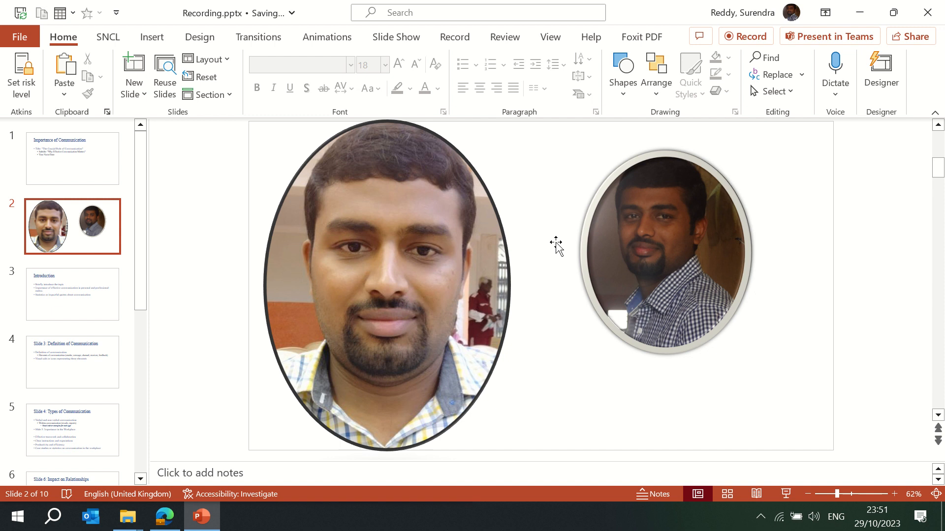
- Give the right photo a green picture border and the left photo a blue one
{"action": "double_click", "coordinate": [655, 251]}
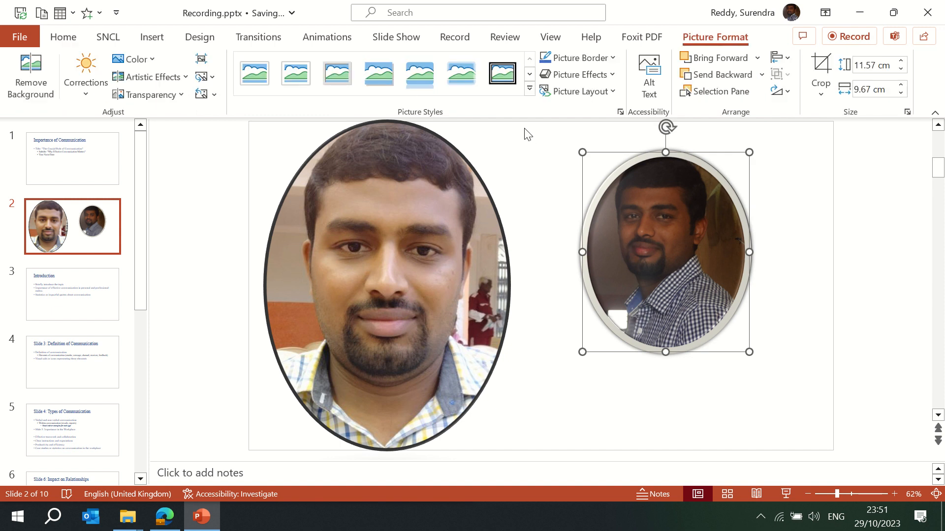
{"action": "left_click", "coordinate": [613, 62]}
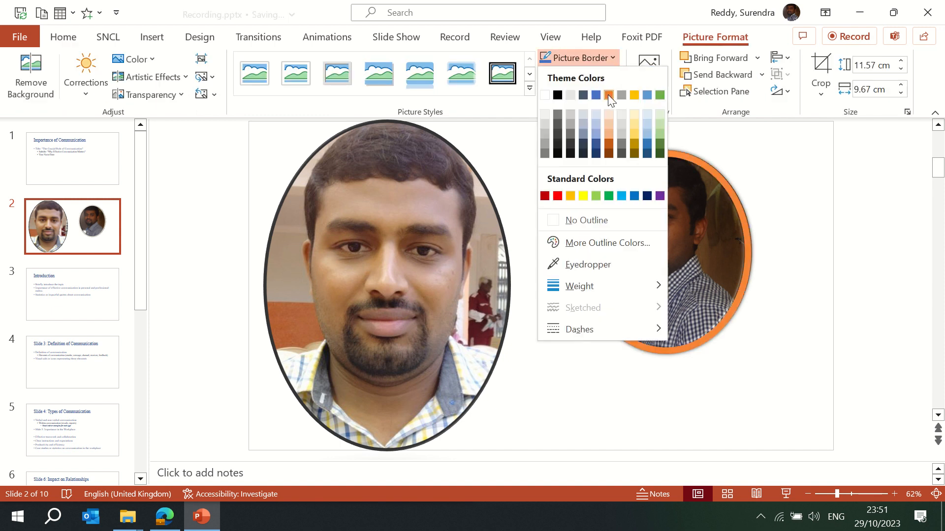
{"action": "left_click", "coordinate": [660, 95]}
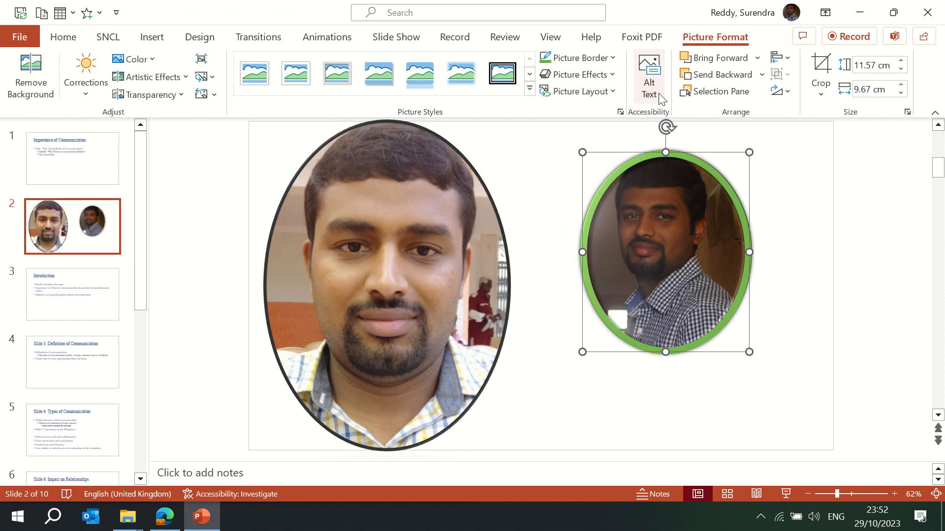
{"action": "left_click", "coordinate": [477, 197]}
{"action": "left_click", "coordinate": [612, 59]}
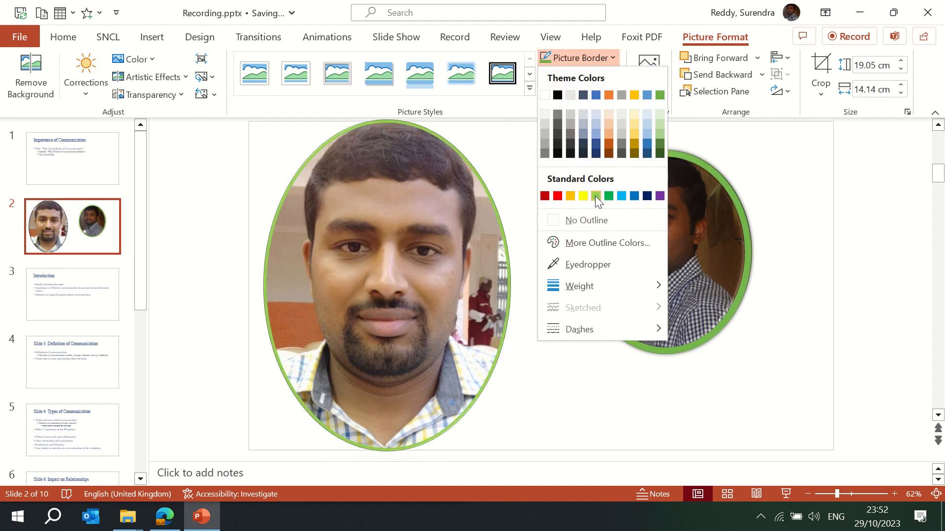
{"action": "left_click", "coordinate": [620, 196]}
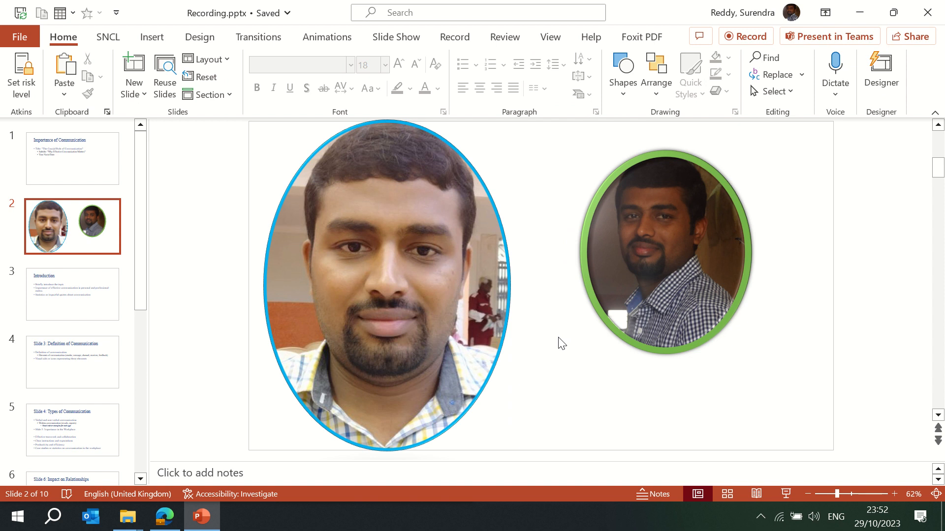
- Try Remove Background on both photos, then undo it so the left photo keeps its background
{"action": "left_click", "coordinate": [355, 235]}
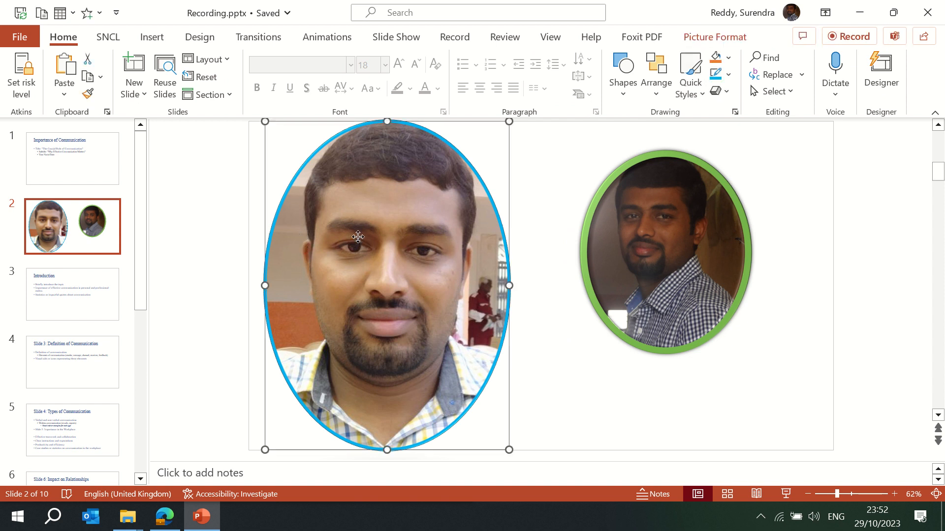
{"action": "left_click", "coordinate": [711, 37]}
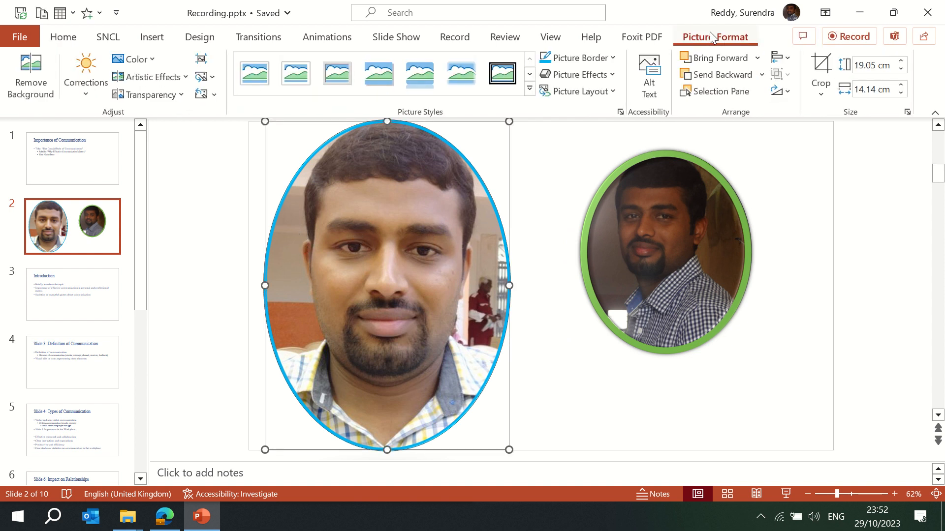
{"action": "left_click", "coordinate": [37, 86]}
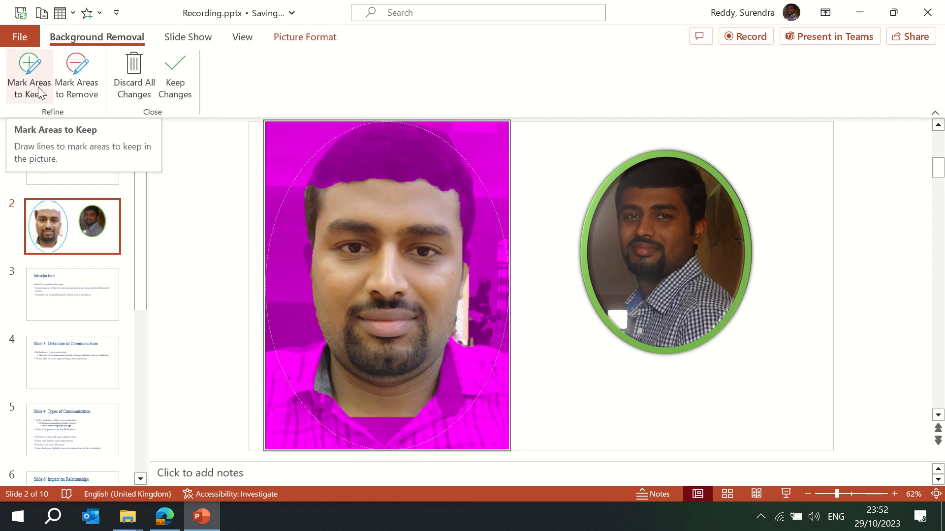
{"action": "left_click", "coordinate": [647, 253]}
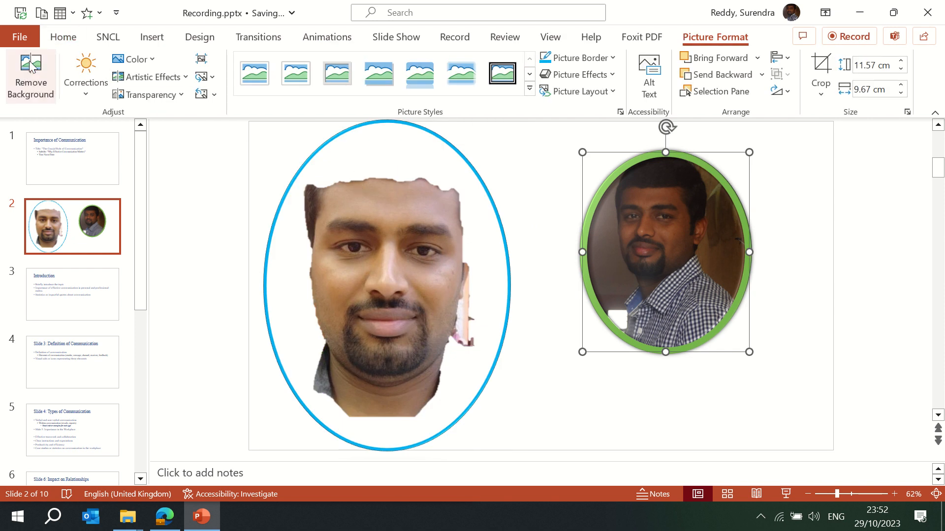
{"action": "left_click", "coordinate": [29, 65]}
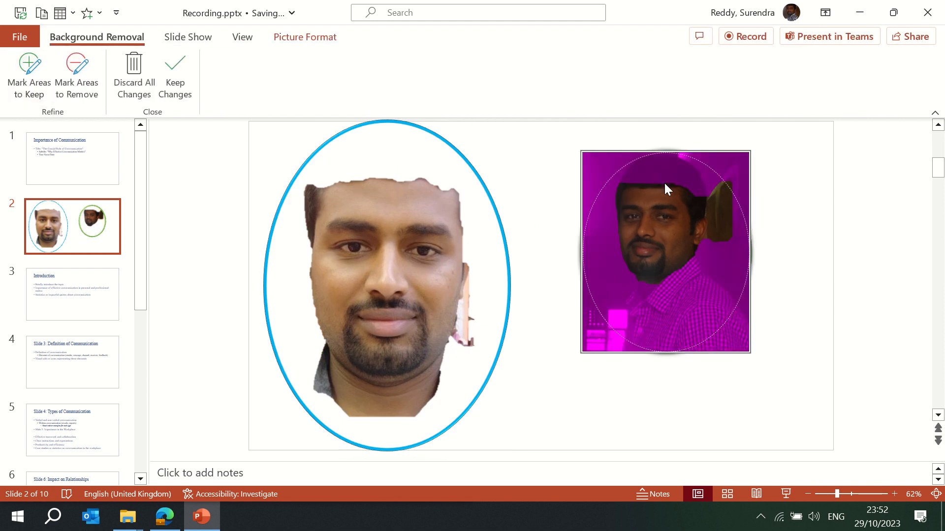
{"action": "left_click", "coordinate": [687, 152]}
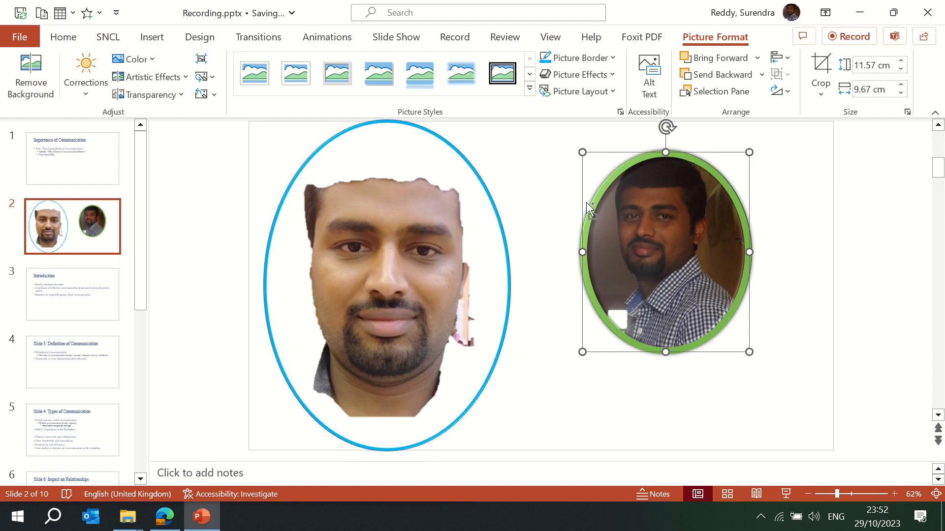
{"action": "key", "text": "ctrl+z"}
{"action": "left_click", "coordinate": [87, 96]}
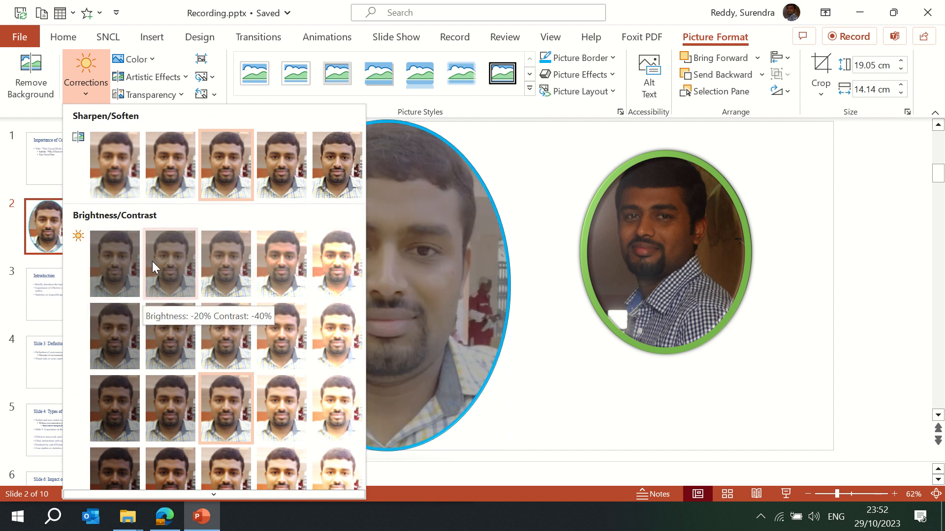
- Set the left photo to Brightness +40%, Contrast 0% and recolour it green
{"action": "left_click", "coordinate": [289, 343]}
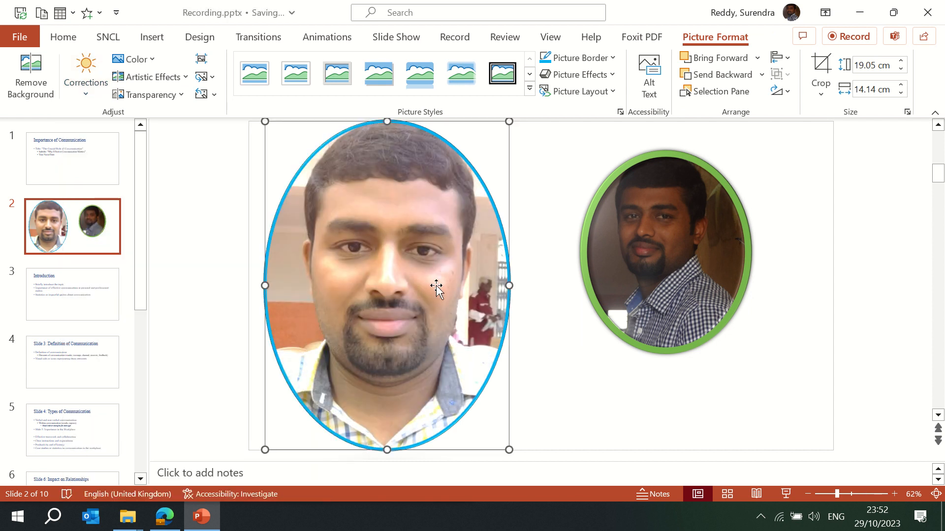
{"action": "left_click", "coordinate": [90, 93]}
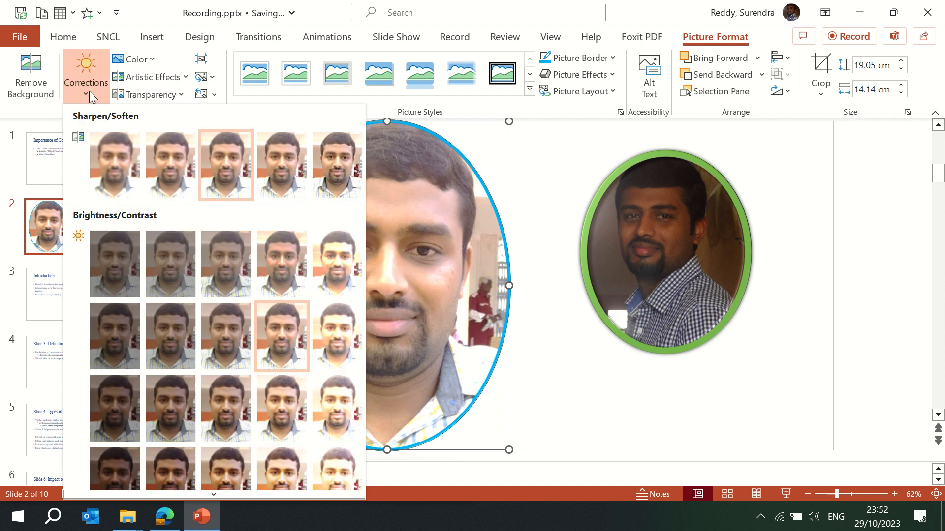
{"action": "left_click", "coordinate": [338, 409]}
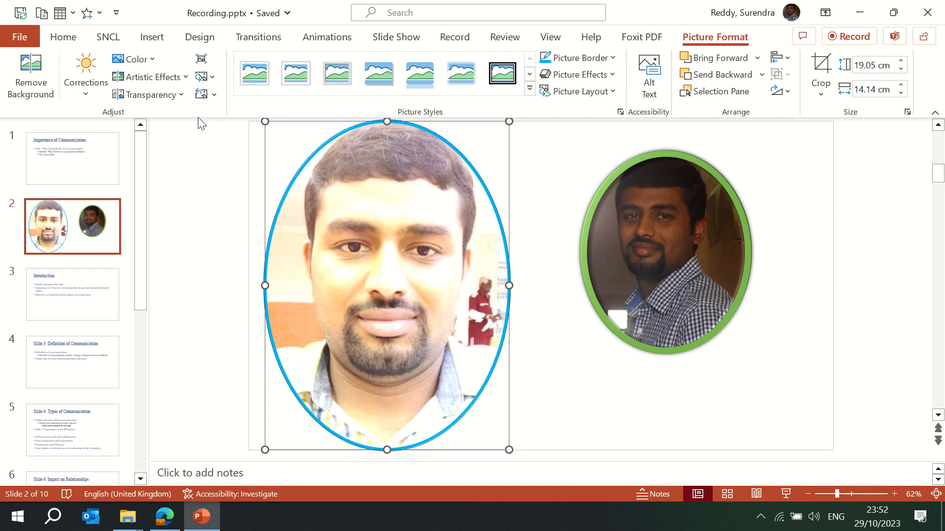
{"action": "left_click", "coordinate": [150, 61]}
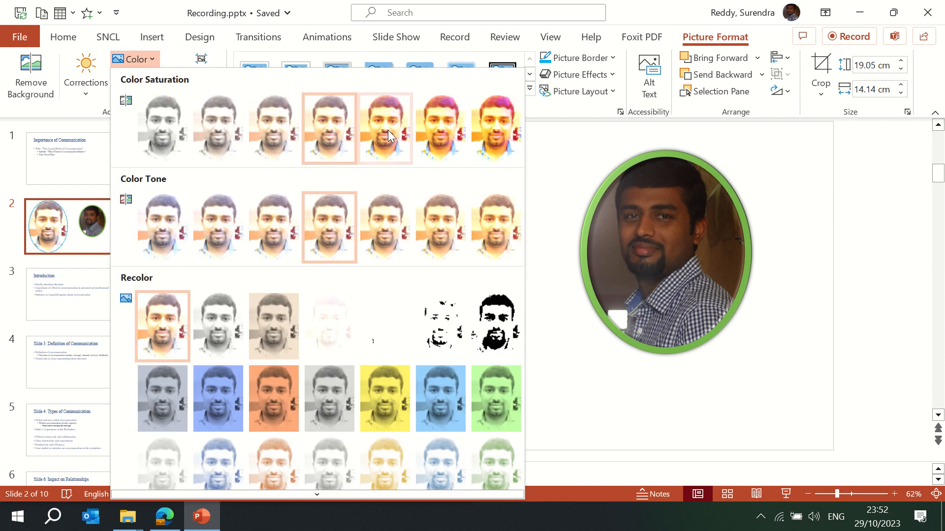
{"action": "left_click", "coordinate": [498, 389]}
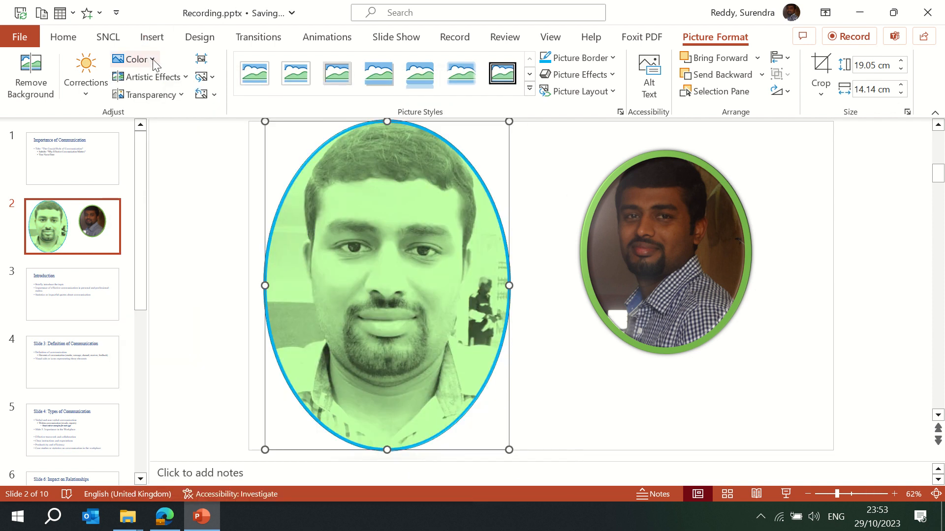
- Apply a blur artistic effect to the left photo, then replace it with a dark high-contrast effect
{"action": "left_click", "coordinate": [187, 78]}
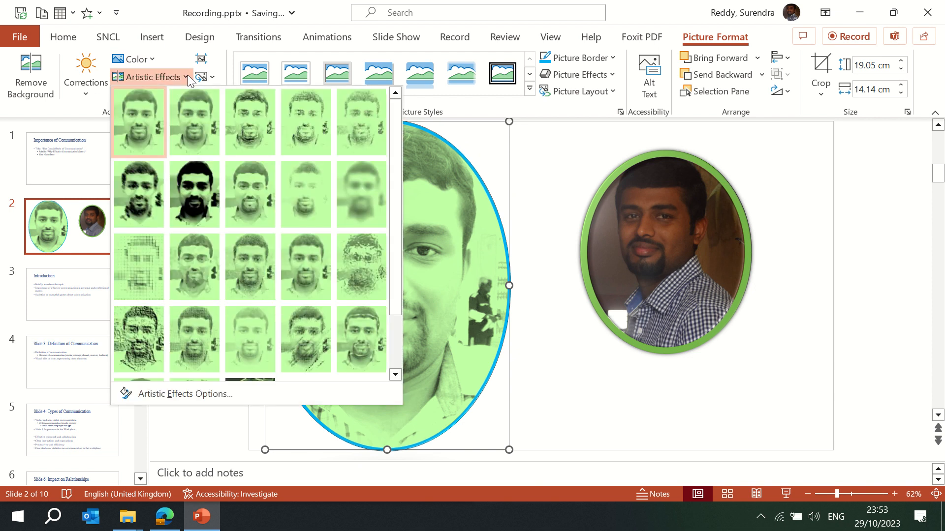
{"action": "left_click", "coordinate": [361, 193]}
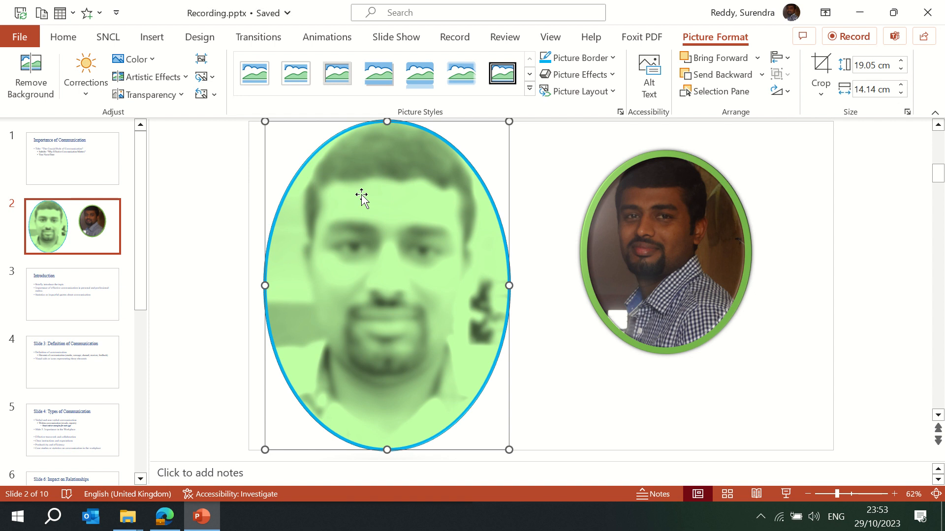
{"action": "left_click", "coordinate": [183, 77]}
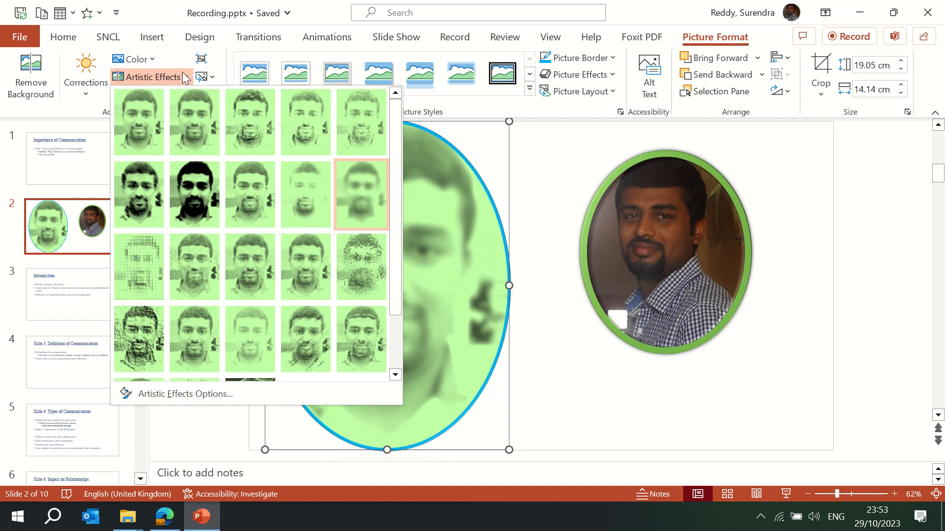
{"action": "left_click", "coordinate": [193, 205]}
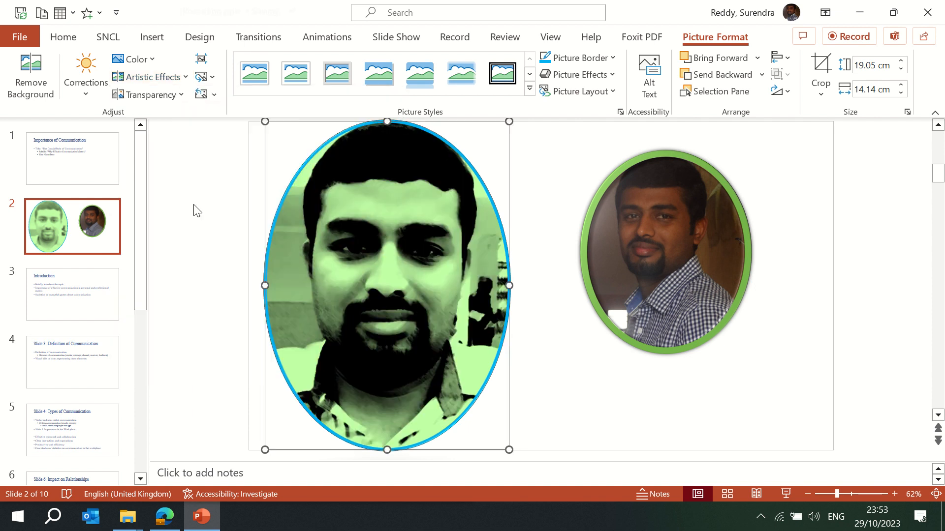
{"action": "left_click", "coordinate": [185, 79]}
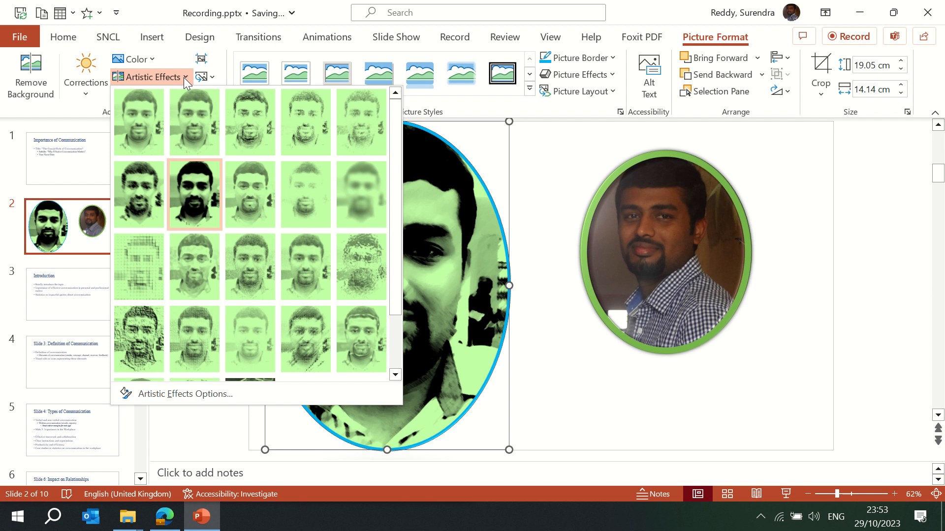
{"action": "left_click", "coordinate": [184, 78]}
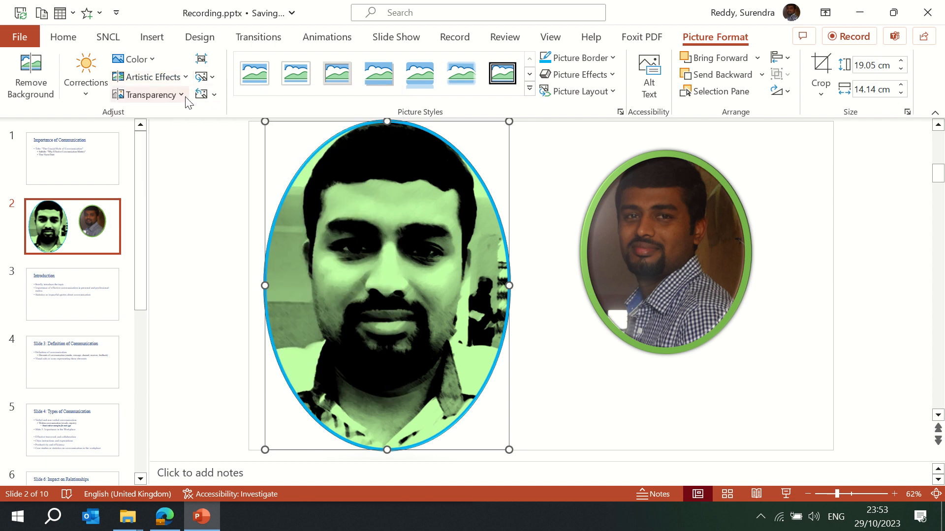
- Preview the transparency presets on both photos without applying any
{"action": "left_click", "coordinate": [181, 98]}
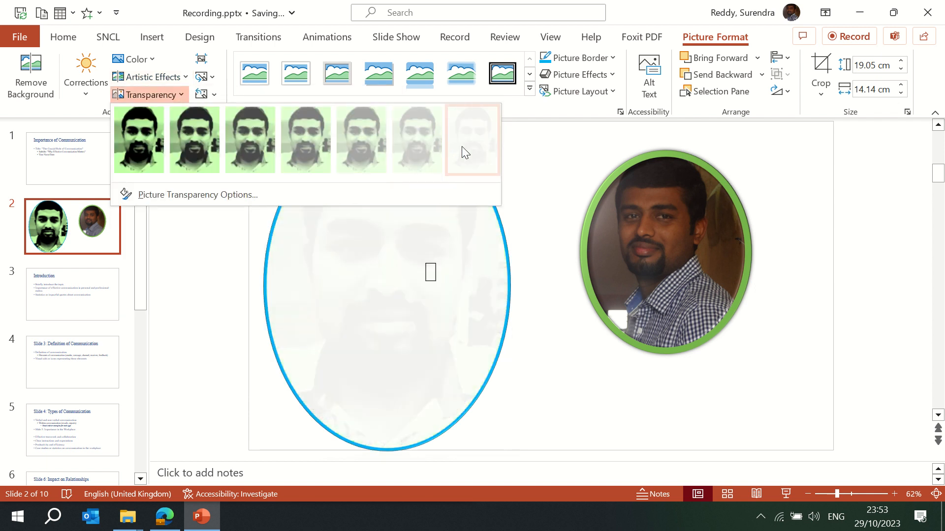
{"action": "left_click", "coordinate": [637, 205]}
{"action": "left_click", "coordinate": [597, 211]}
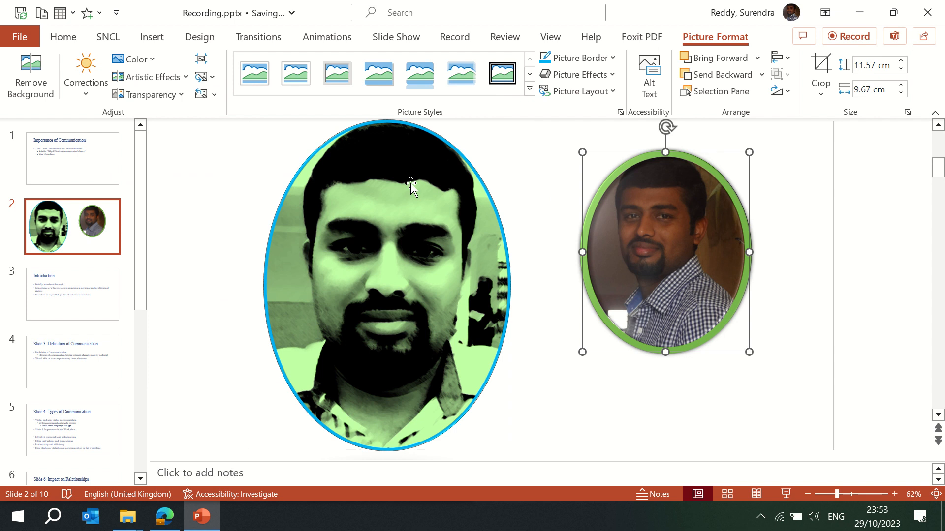
{"action": "left_click", "coordinate": [184, 94]}
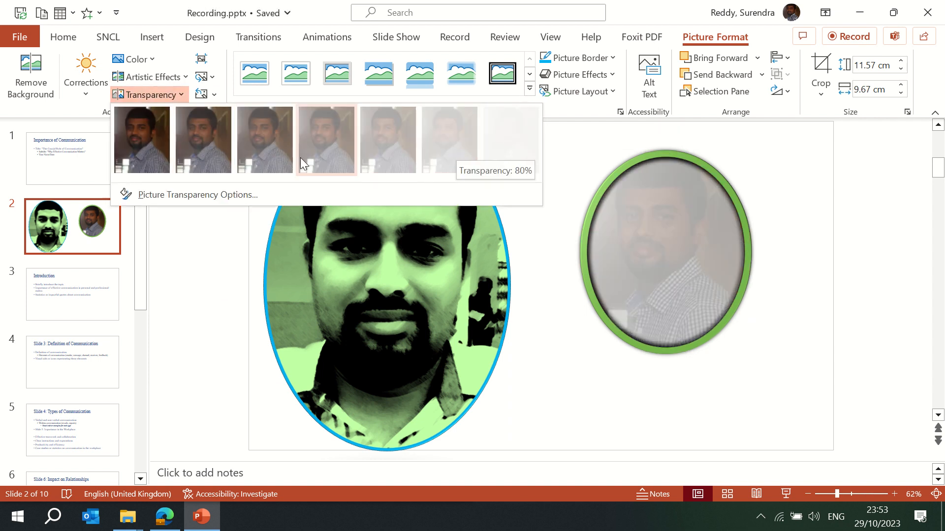
{"action": "left_click", "coordinate": [197, 202]}
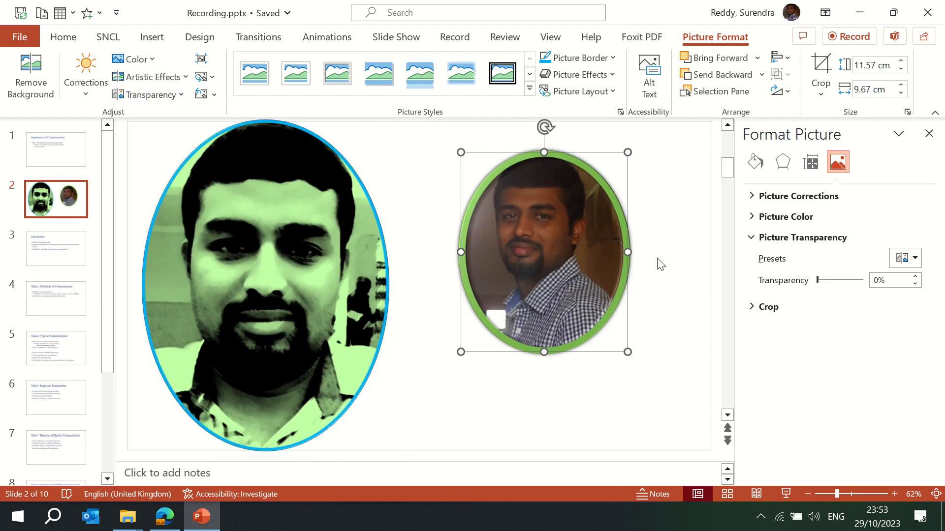
- Check the right photo's colour settings, then bring up Compress Pictures for it
{"action": "left_click", "coordinate": [754, 217]}
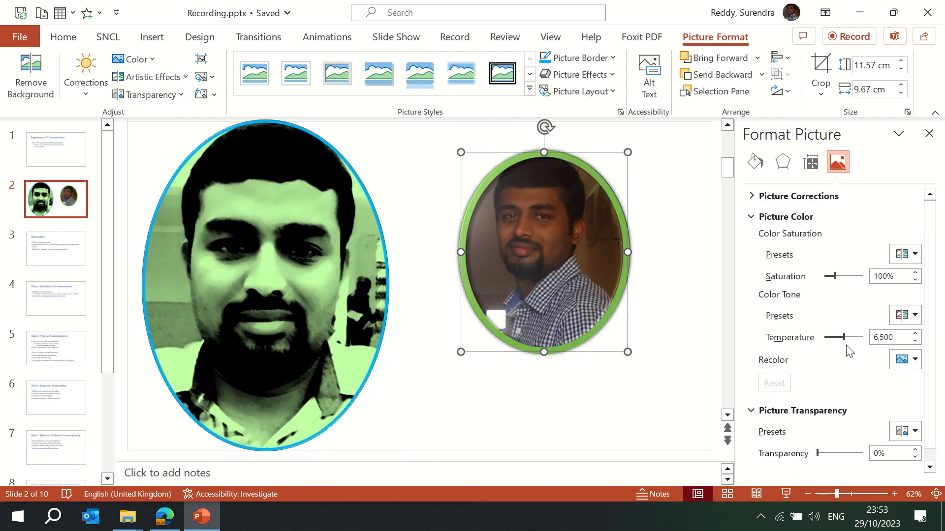
{"action": "left_click", "coordinate": [929, 134]}
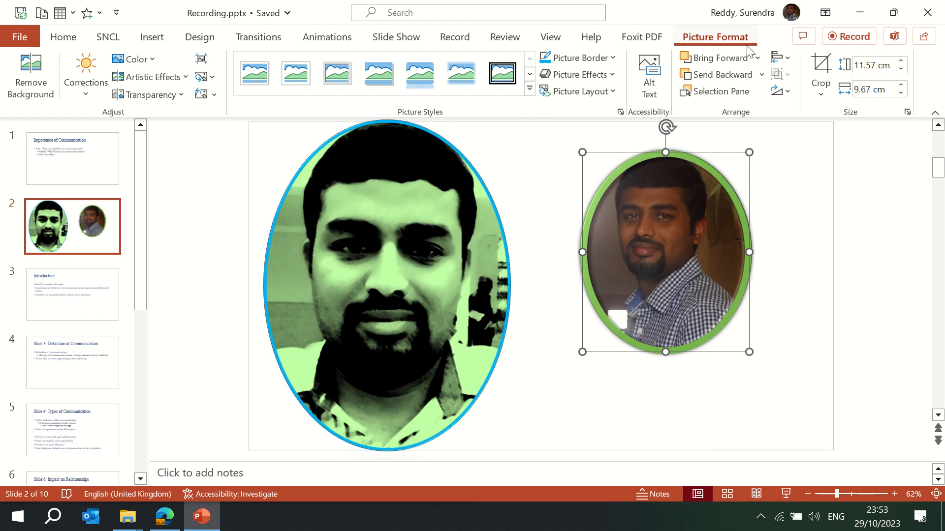
{"action": "left_click", "coordinate": [201, 59]}
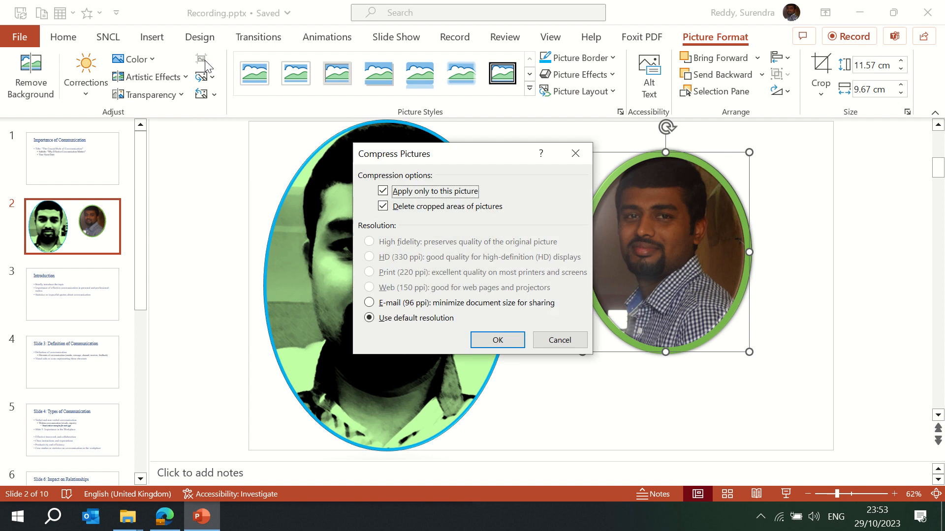
- Replace the right photo with the portrait jpg from the Pictures folder and move it slightly lower
{"action": "left_click", "coordinate": [559, 340]}
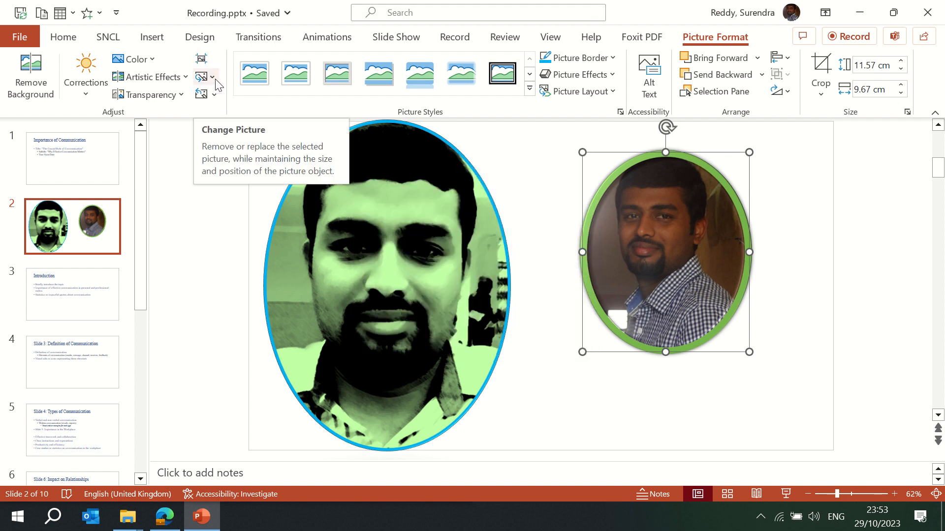
{"action": "left_click", "coordinate": [212, 78]}
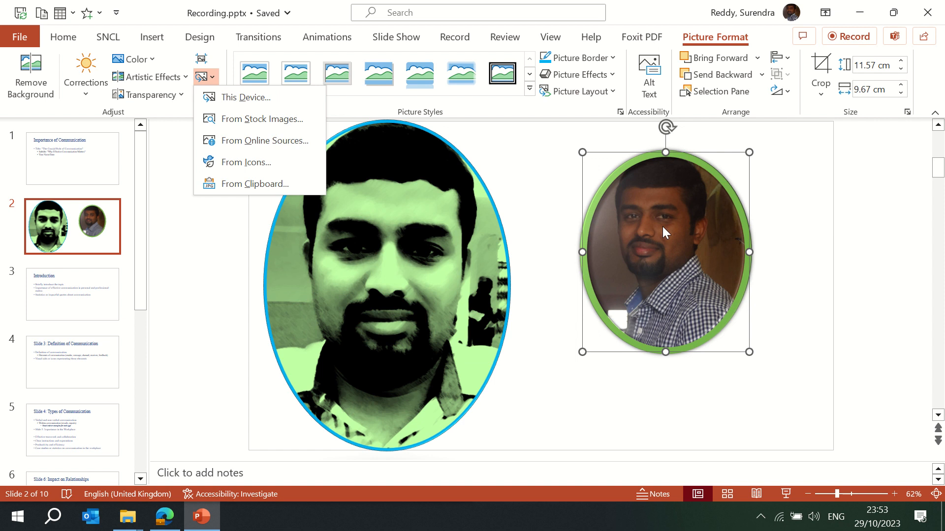
{"action": "left_click", "coordinate": [236, 99]}
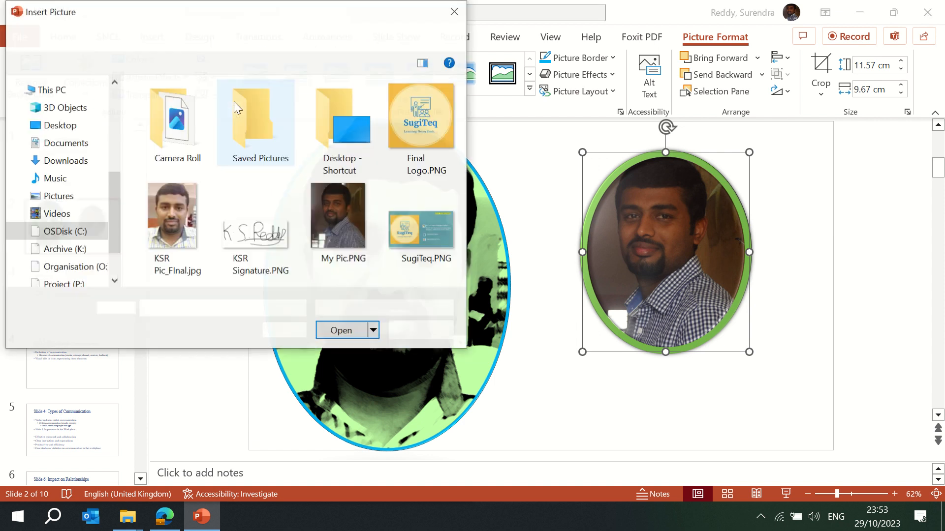
{"action": "left_click", "coordinate": [248, 205]}
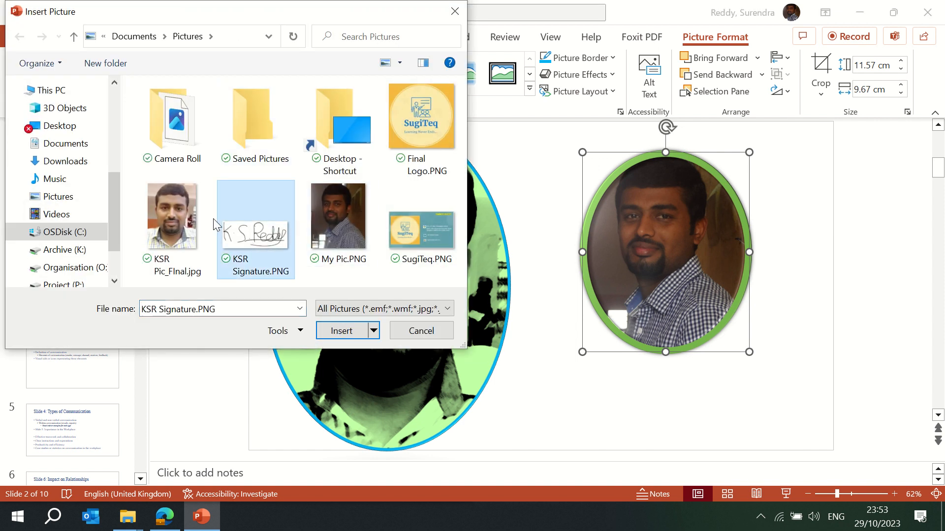
{"action": "left_click", "coordinate": [180, 204]}
{"action": "left_click", "coordinate": [334, 332]}
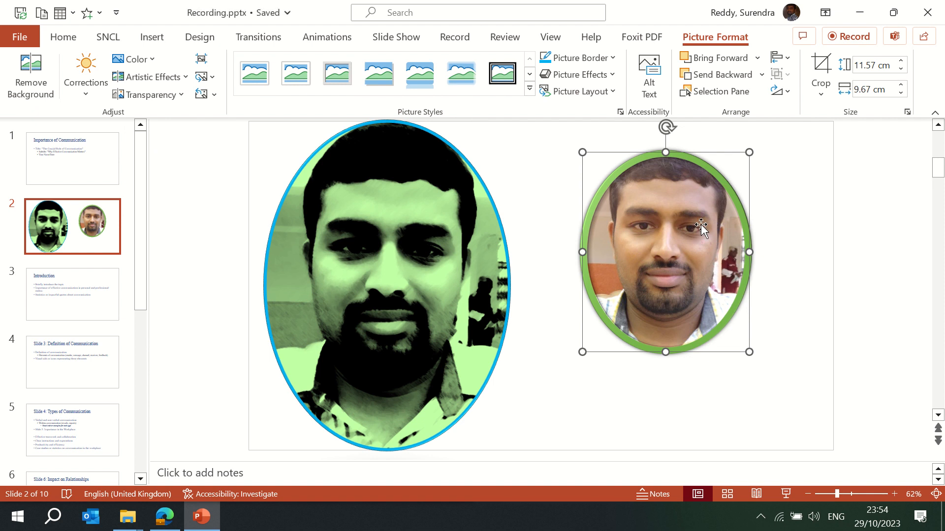
{"action": "left_click_drag", "start_coordinate": [700, 224], "coordinate": [699, 257]}
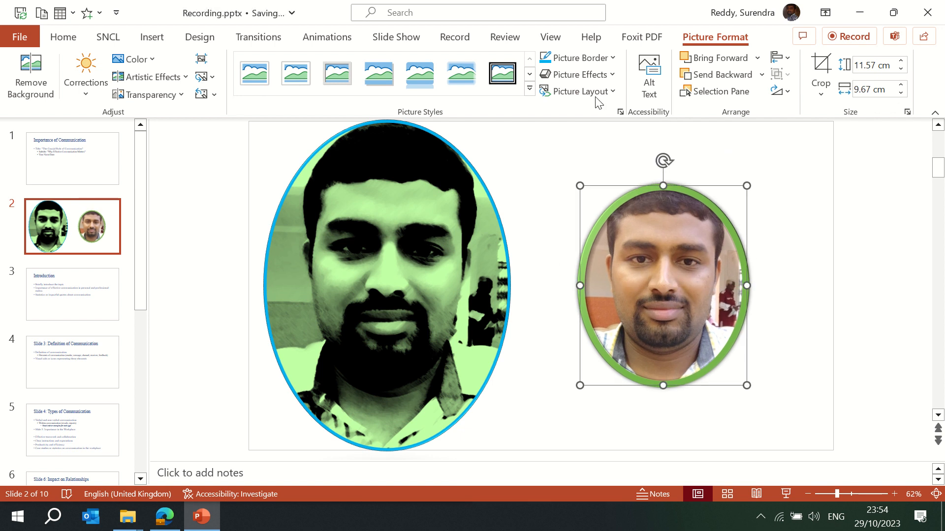
- Apply a preset picture effect to the right portrait
{"action": "left_click", "coordinate": [595, 73]}
{"action": "mouse_move", "coordinate": [595, 104]}
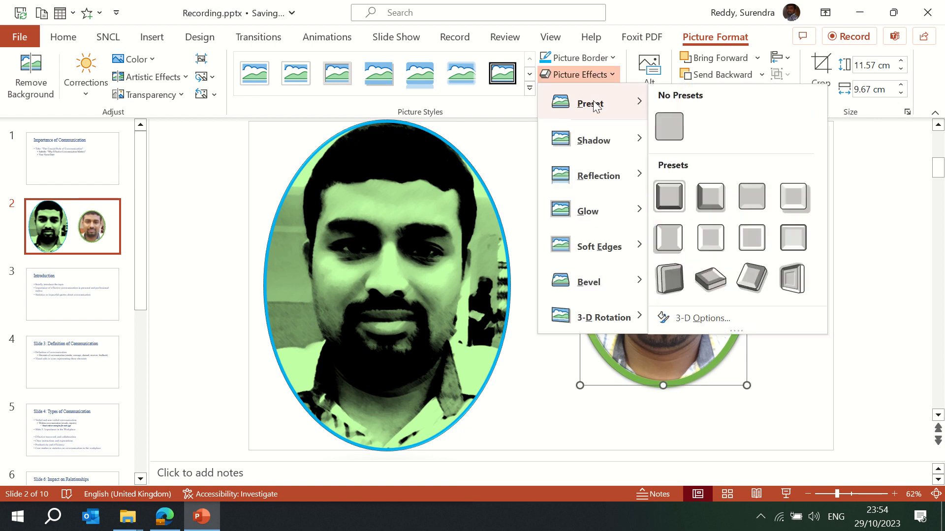
{"action": "left_click", "coordinate": [710, 192]}
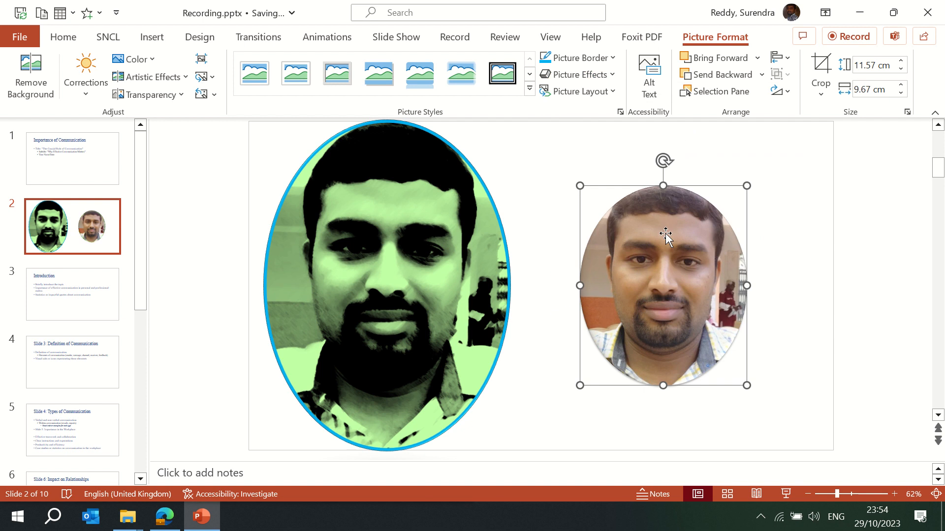
- Add a reflection below the right portrait and drag it up toward the slide's top
{"action": "left_click", "coordinate": [604, 74]}
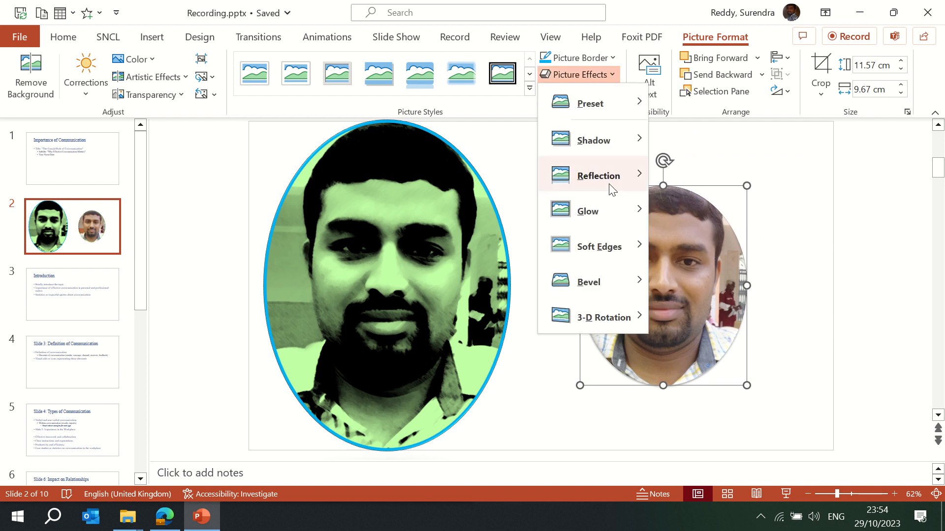
{"action": "mouse_move", "coordinate": [612, 187]}
{"action": "left_click", "coordinate": [722, 273]}
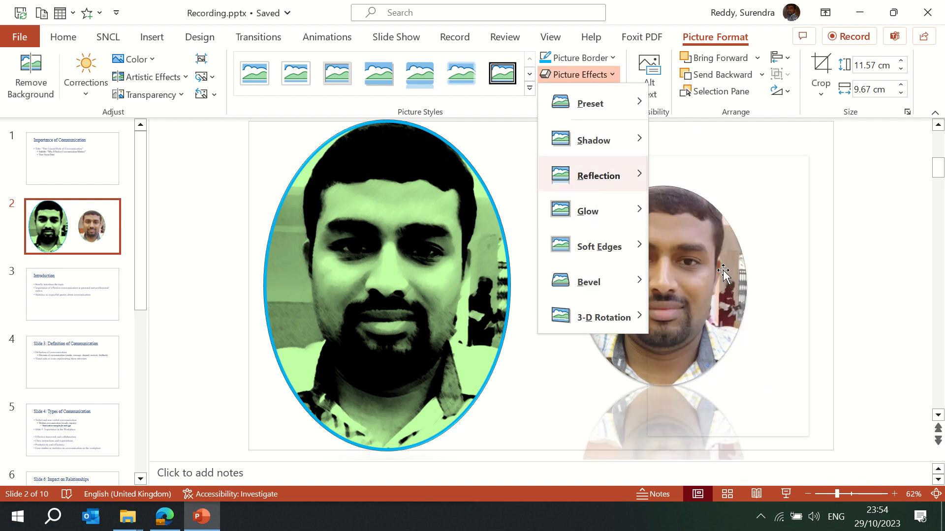
{"action": "left_click", "coordinate": [800, 301]}
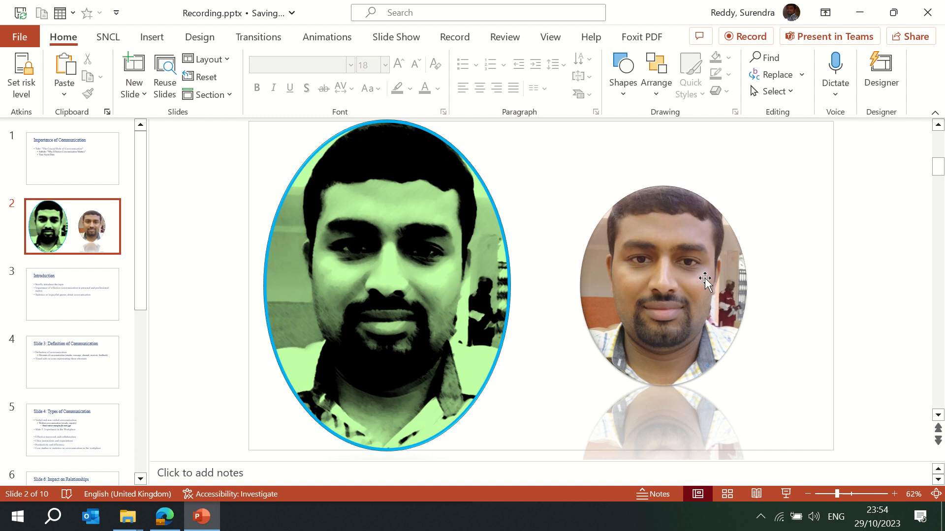
{"action": "left_click_drag", "start_coordinate": [706, 277], "coordinate": [700, 214]}
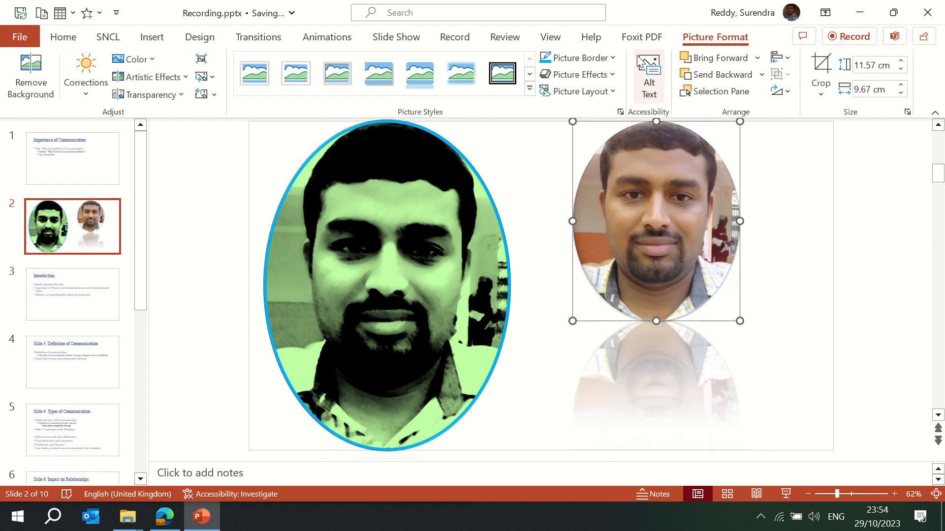
- Convert the right portrait into a captioned SmartArt picture layout
{"action": "left_click", "coordinate": [613, 91]}
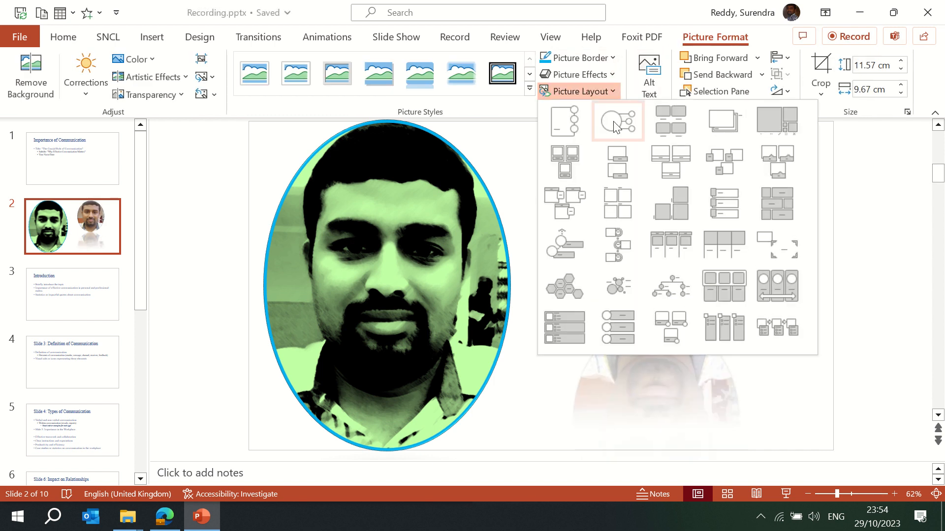
{"action": "left_click", "coordinate": [569, 170]}
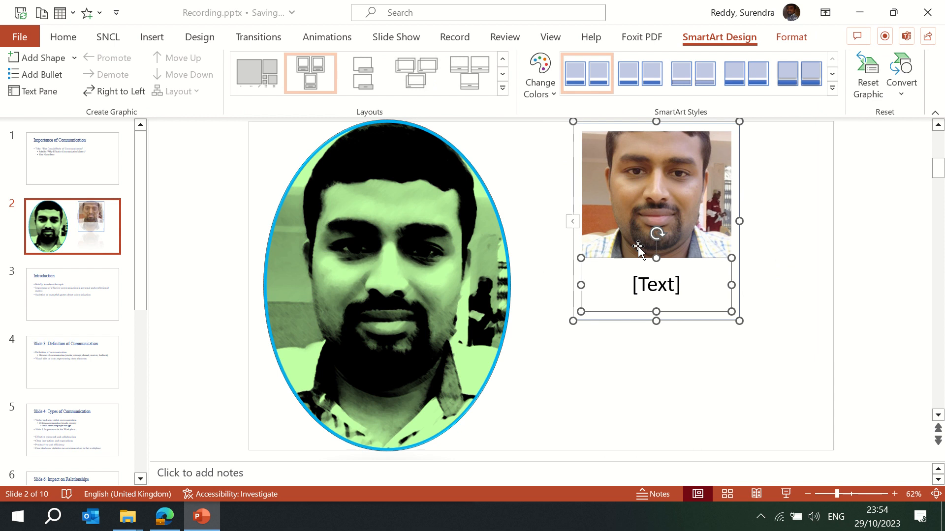
{"action": "left_click_drag", "start_coordinate": [937, 174], "coordinate": [938, 148]}
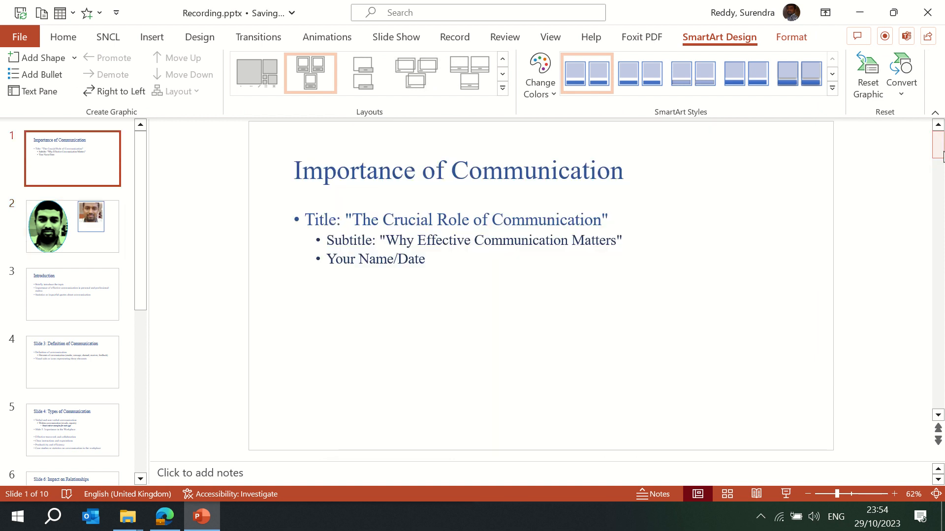
- Type the presenter's full name into the [Text] caption under the portrait on slide 2
{"action": "left_click", "coordinate": [55, 219]}
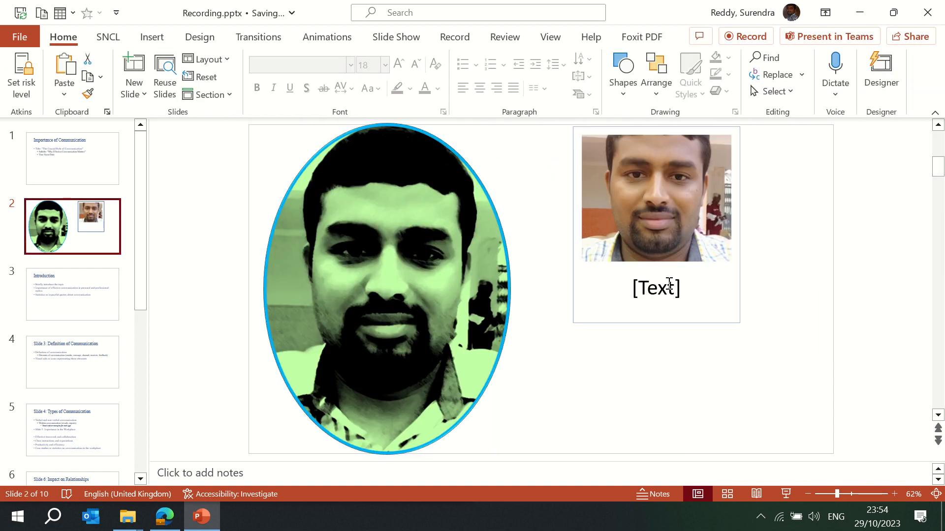
{"action": "left_click", "coordinate": [666, 307]}
{"action": "left_click", "coordinate": [656, 295]}
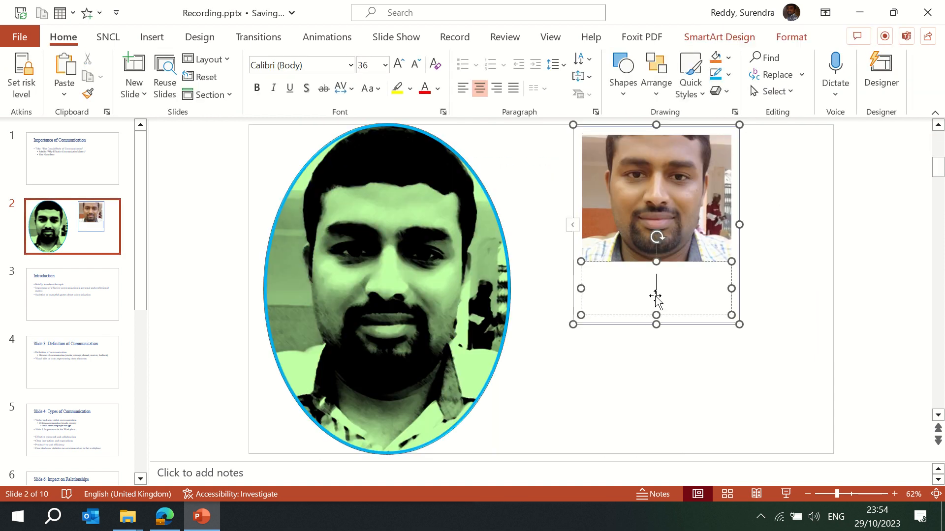
{"action": "type", "text": "Surendra "}
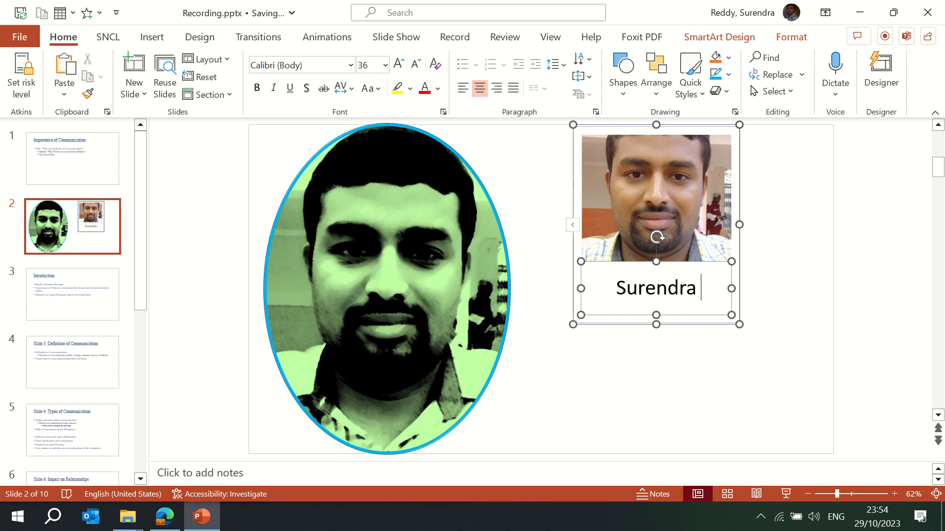
{"action": "type", "text": "Reddy"}
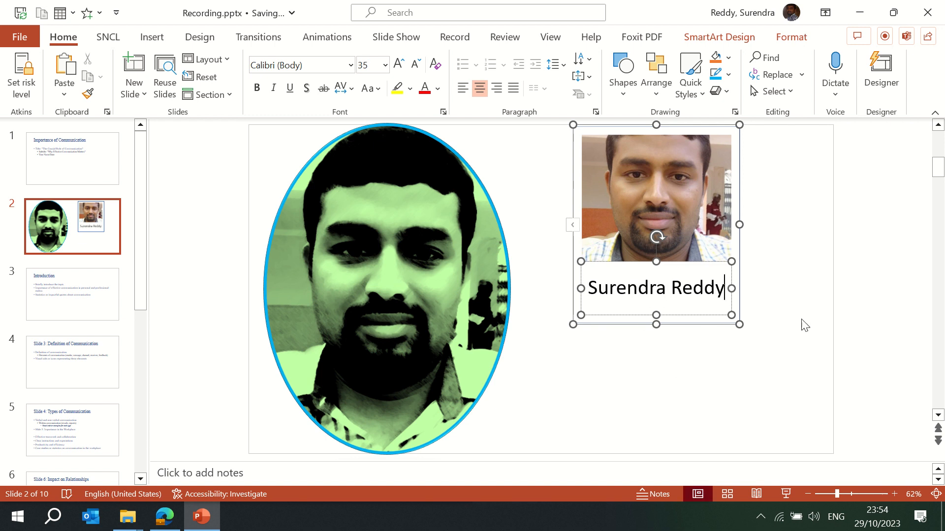
{"action": "left_click", "coordinate": [804, 326]}
{"action": "left_click_drag", "start_coordinate": [938, 167], "coordinate": [939, 147]}
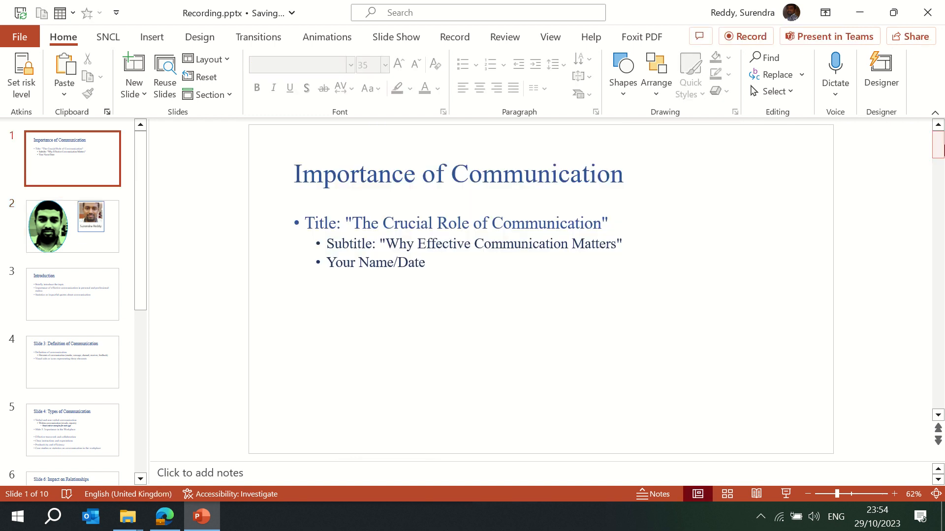
{"action": "left_click", "coordinate": [49, 210]}
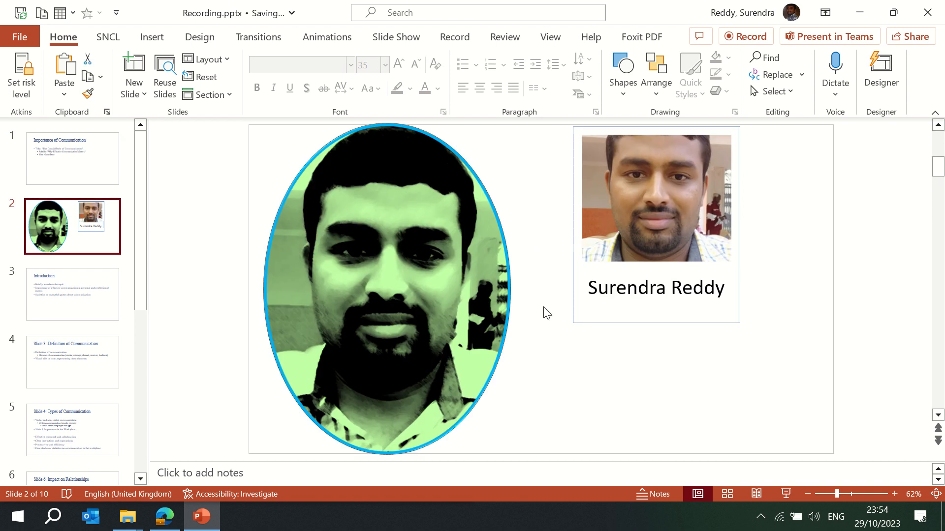
- Insert a screenshot of the File Explorer window showing the PowerPoint folder
{"action": "left_click", "coordinate": [159, 42]}
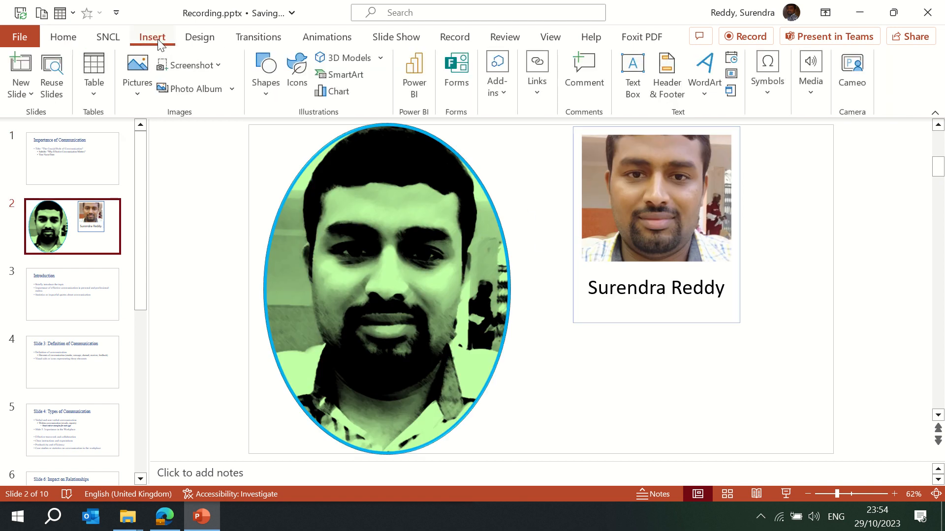
{"action": "left_click", "coordinate": [139, 93]}
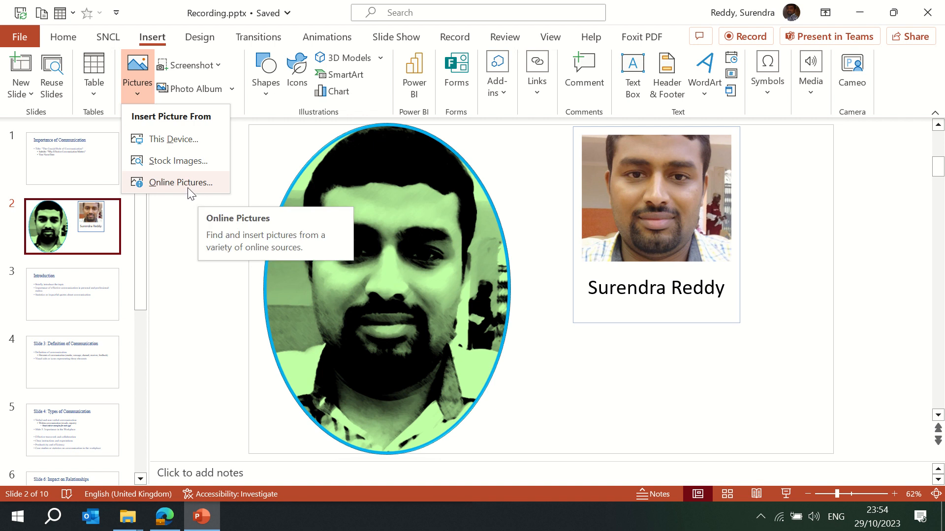
{"action": "left_click", "coordinate": [218, 67]}
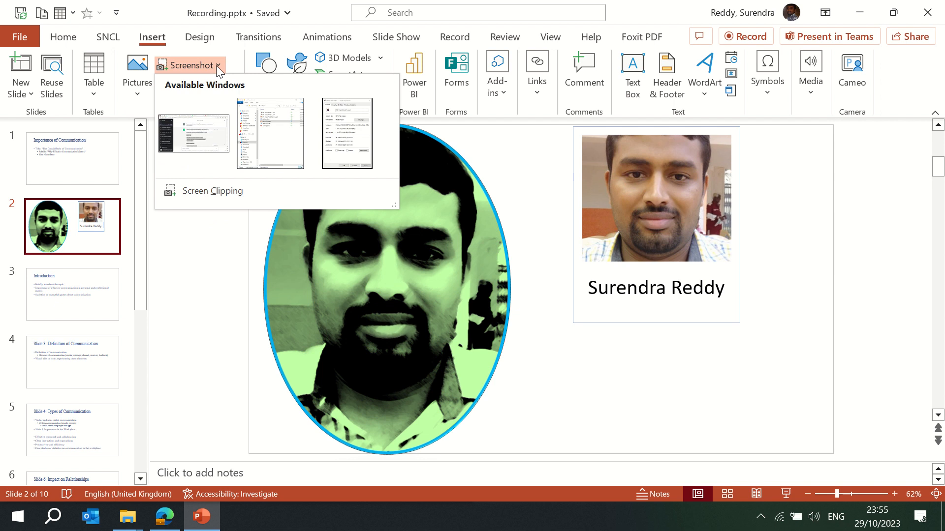
{"action": "left_click", "coordinate": [268, 136]}
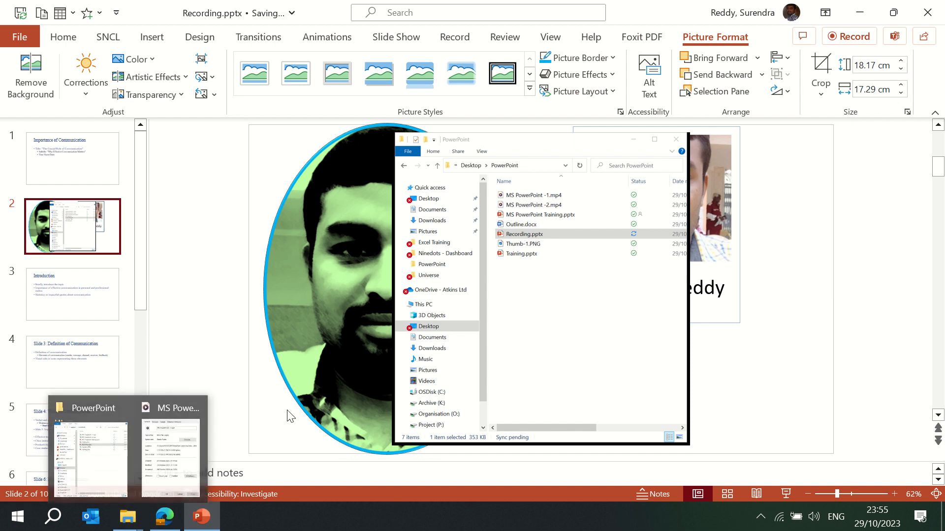
- Close the stray video file Properties window
{"action": "left_click", "coordinate": [127, 517]}
{"action": "left_click", "coordinate": [159, 478]}
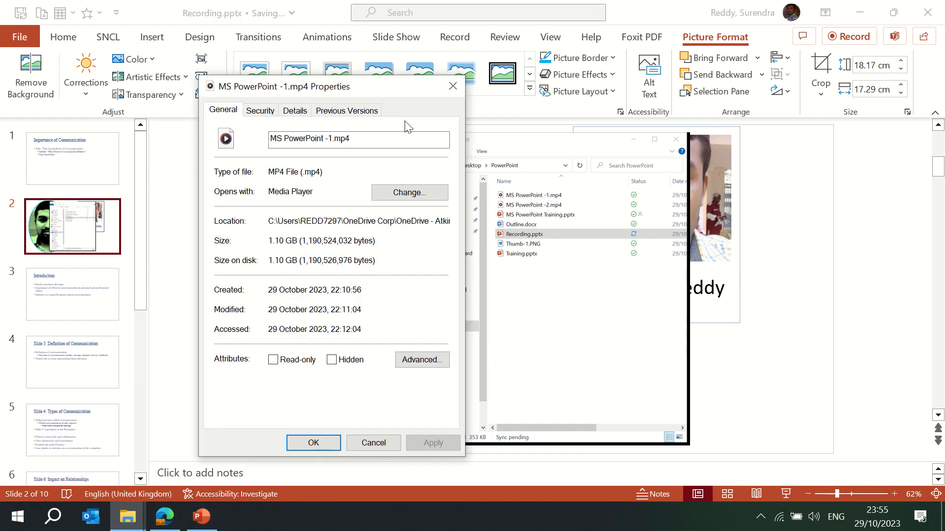
{"action": "left_click", "coordinate": [450, 85]}
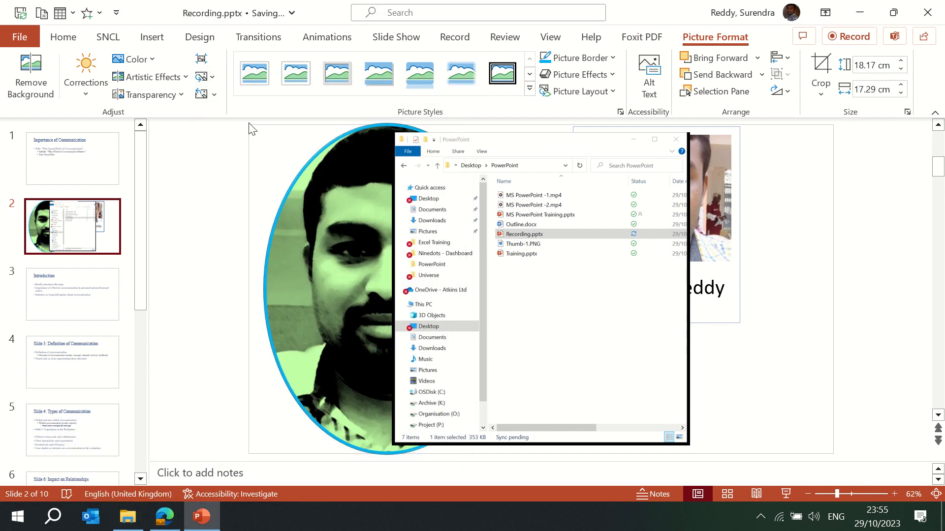
- Start a New Photo Album from Insert, then cancel it
{"action": "left_click", "coordinate": [151, 37]}
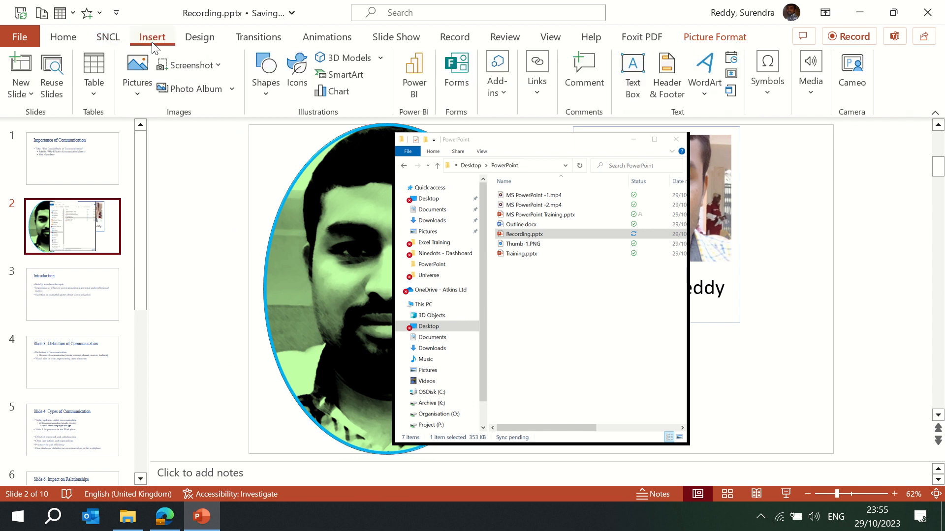
{"action": "left_click", "coordinate": [233, 89]}
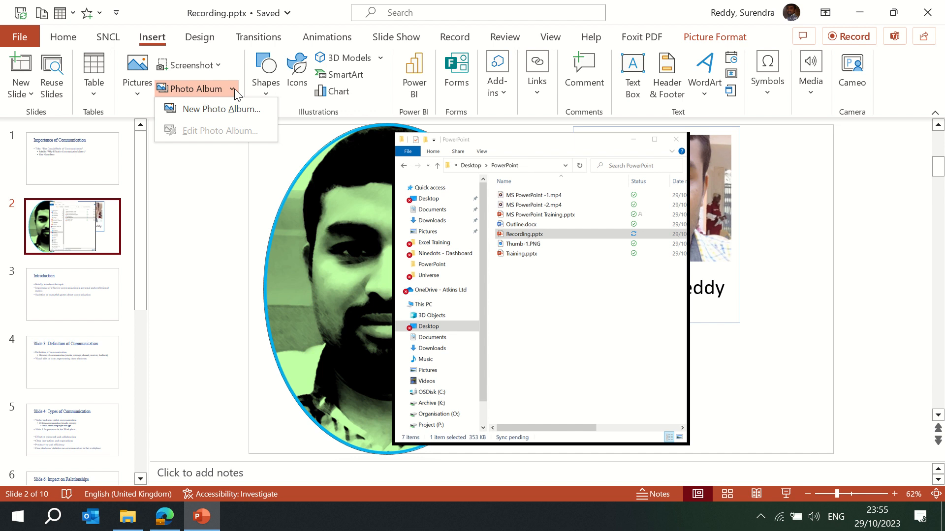
{"action": "left_click", "coordinate": [239, 109]}
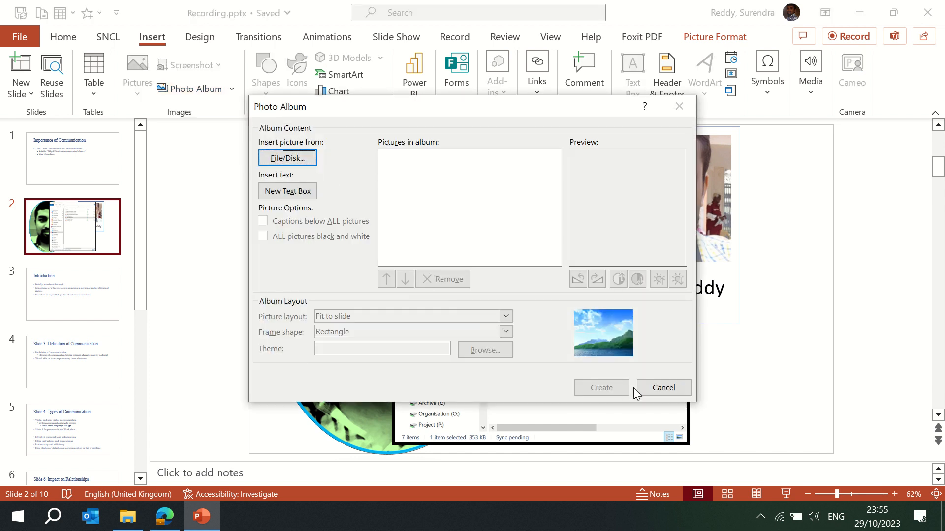
{"action": "left_click", "coordinate": [659, 387]}
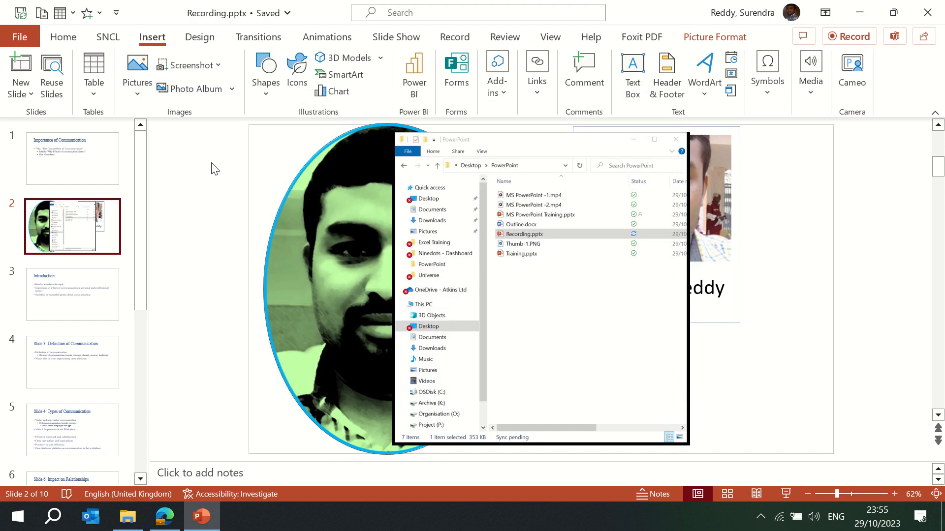
{"action": "left_click", "coordinate": [230, 85]}
{"action": "left_click", "coordinate": [230, 87]}
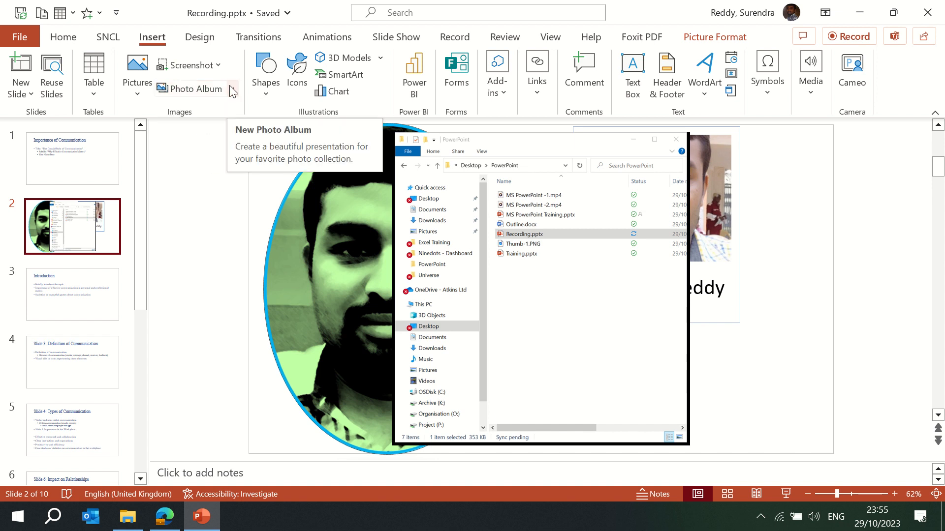
- Delete slide 2 with the photos, leaving nine slides
{"action": "left_click", "coordinate": [69, 175]}
{"action": "left_click", "coordinate": [49, 217]}
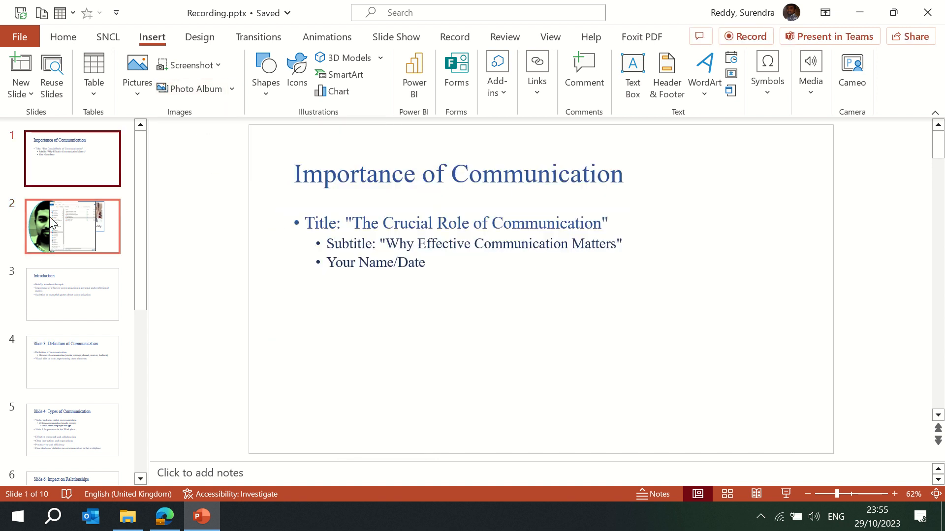
{"action": "key", "text": "Delete"}
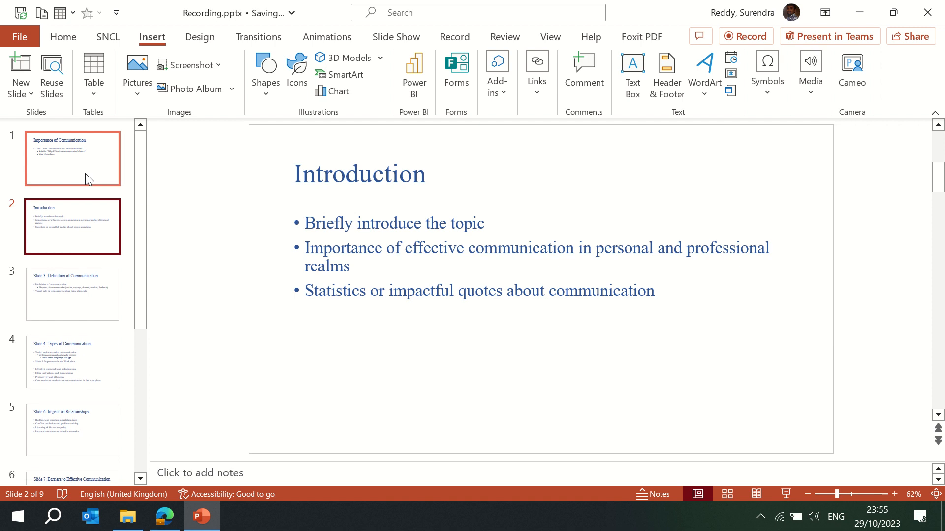
{"action": "left_click", "coordinate": [85, 173]}
- Insert a Blank-layout slide after slide 1 so it becomes slide 2
{"action": "left_click", "coordinate": [266, 96]}
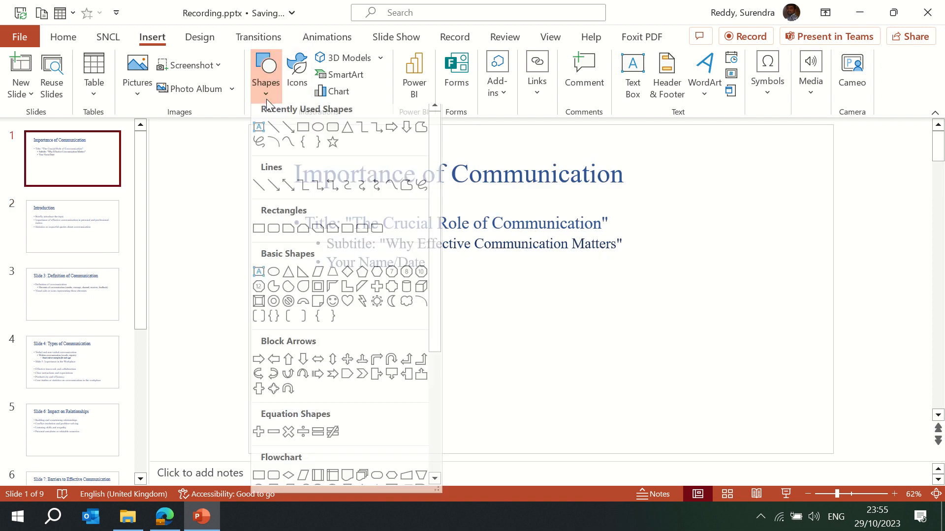
{"action": "left_click", "coordinate": [92, 165]}
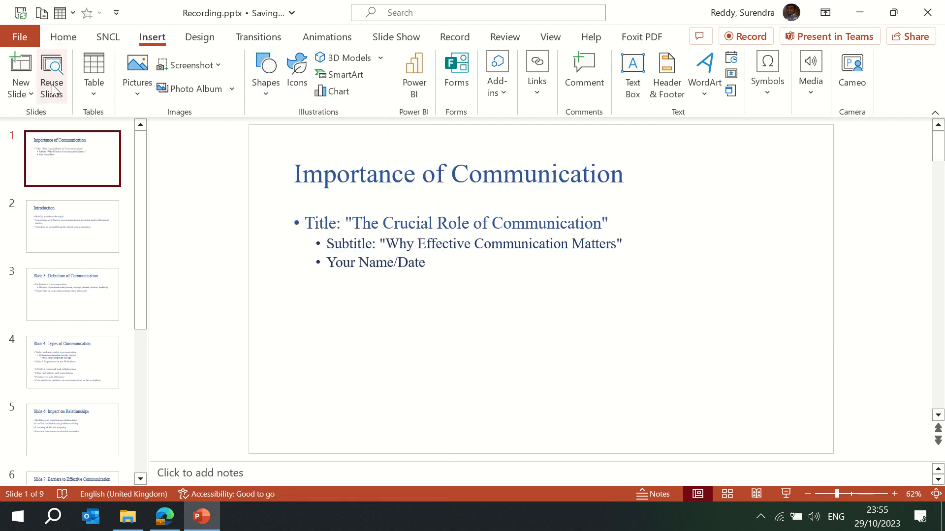
{"action": "left_click", "coordinate": [21, 90]}
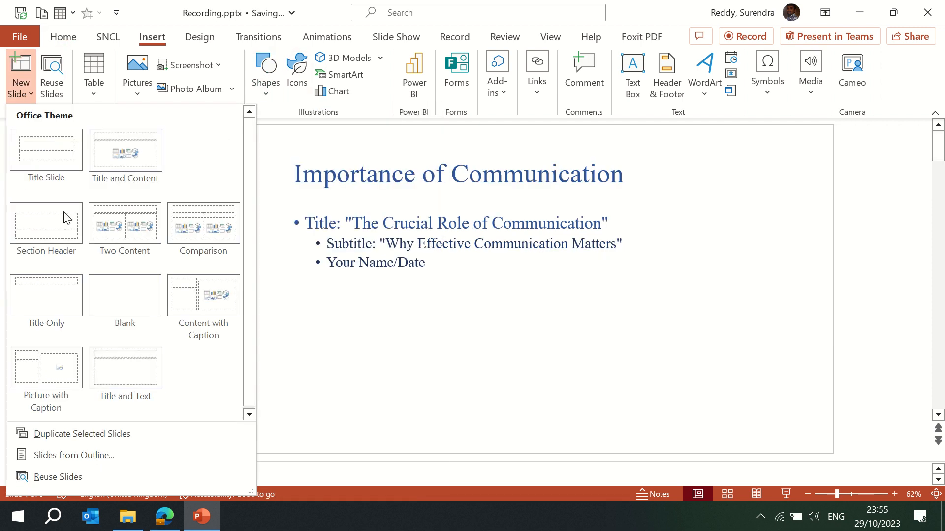
{"action": "left_click", "coordinate": [131, 304]}
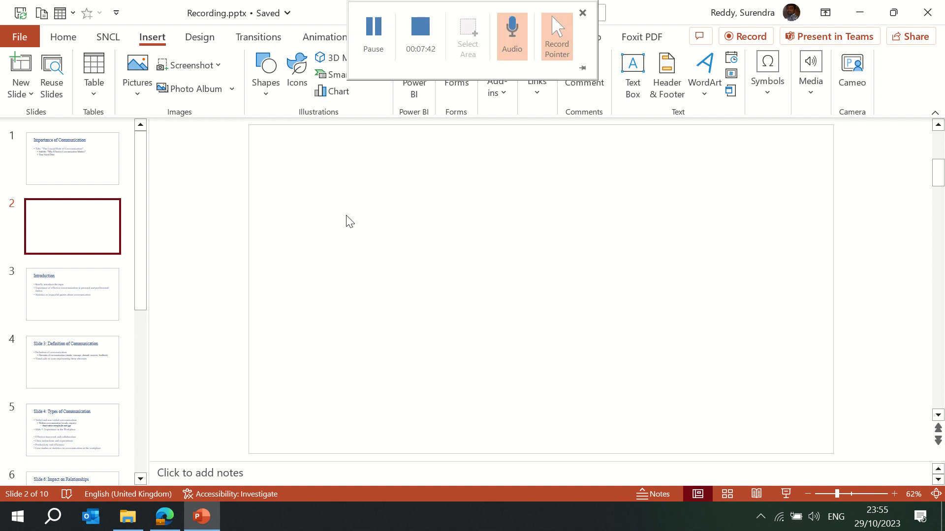
- Draw a text box near the top-left of slide 2 reading 'MS PowerPoint Training', narrowed to fit
{"action": "left_click", "coordinate": [265, 96]}
{"action": "left_click", "coordinate": [258, 133]}
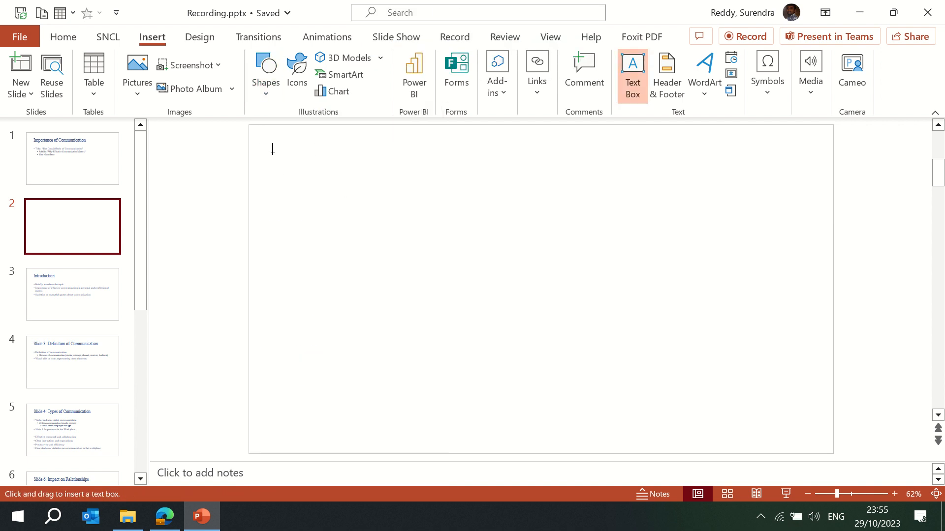
{"action": "left_click_drag", "start_coordinate": [273, 149], "coordinate": [435, 202]}
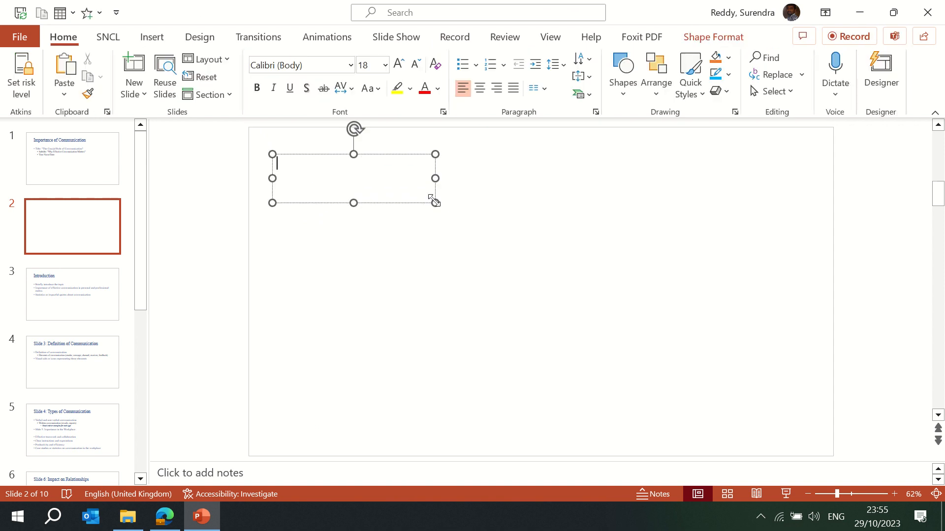
{"action": "type", "text": "MS"}
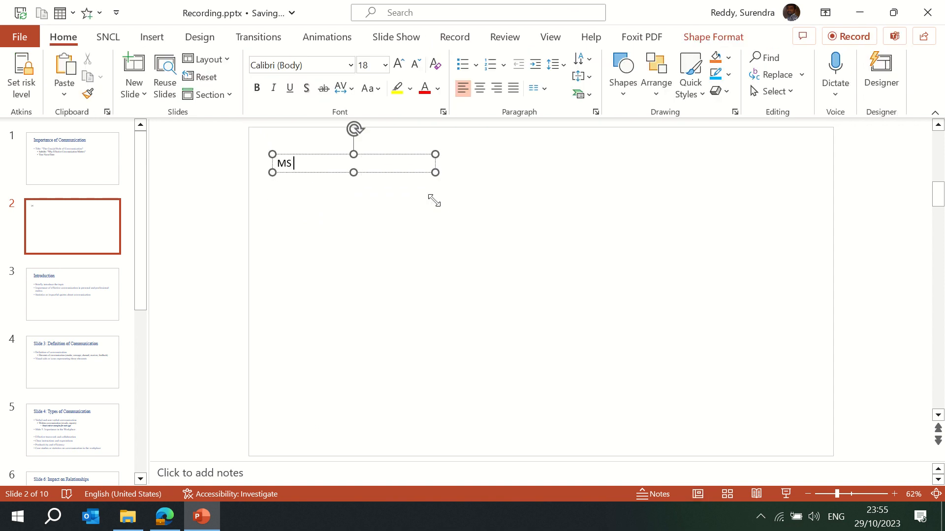
{"action": "type", "text": " Off"}
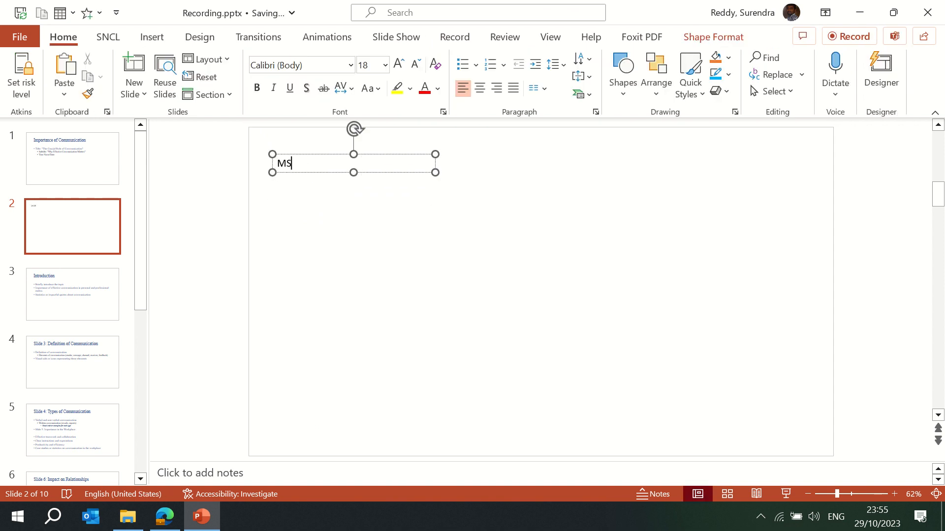
{"action": "type", "text": " PowerPoint Training"}
{"action": "left_click", "coordinate": [413, 192]}
{"action": "left_click", "coordinate": [374, 164]}
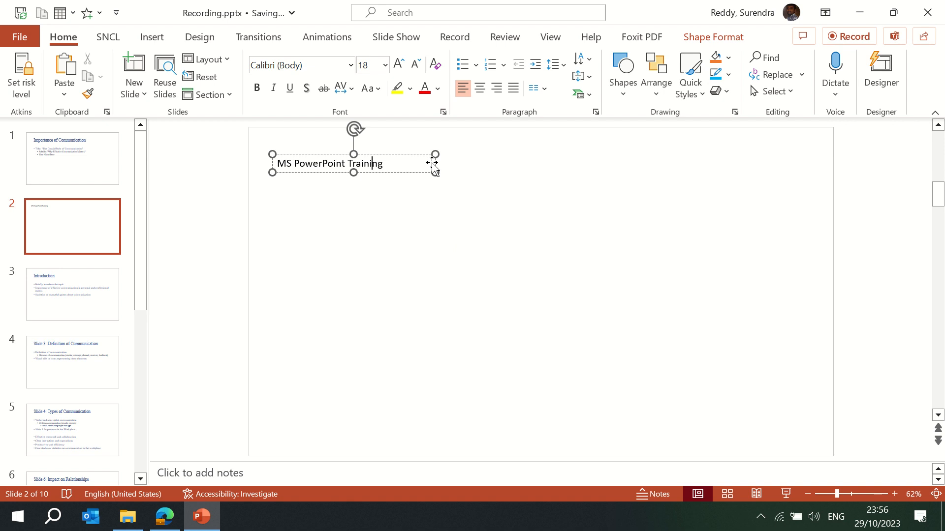
{"action": "left_click_drag", "start_coordinate": [436, 164], "coordinate": [403, 176]}
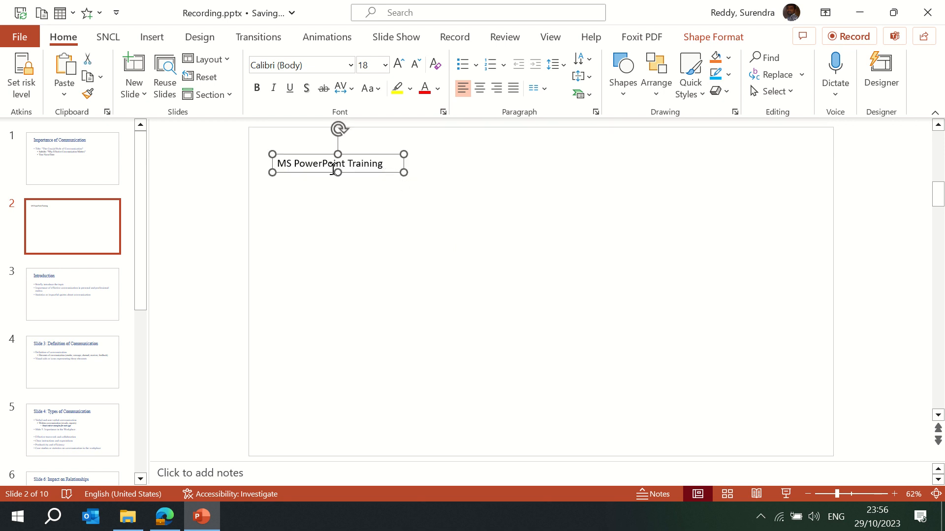
- Apply the orange-outline shape style and a gold fill to the text box
{"action": "left_click", "coordinate": [709, 38]}
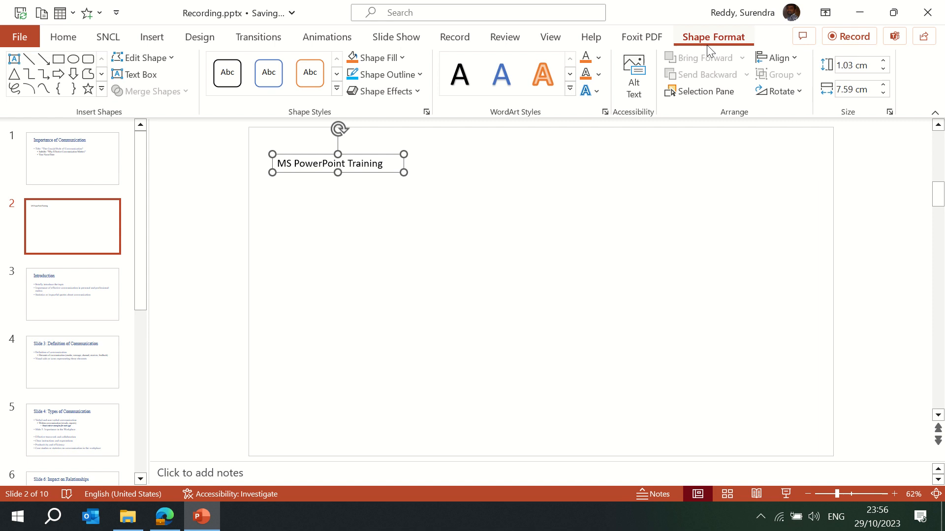
{"action": "left_click", "coordinate": [303, 78]}
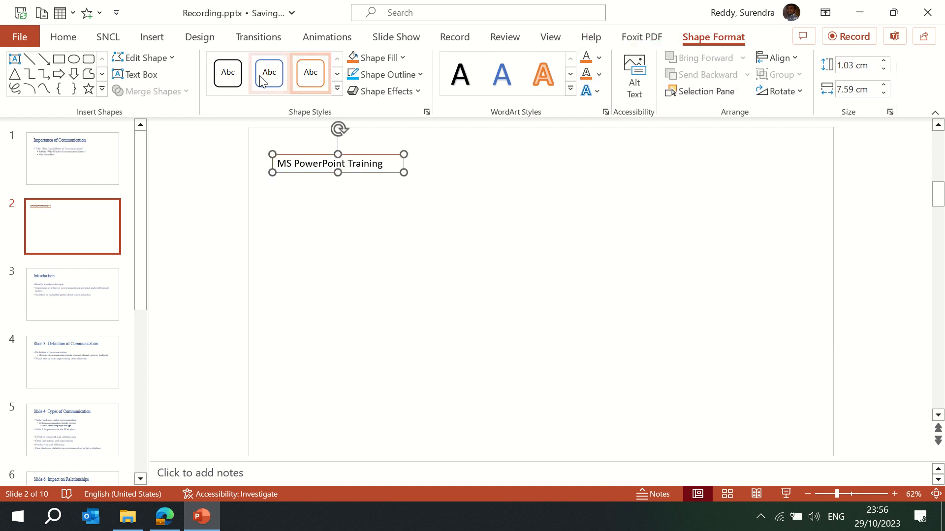
{"action": "left_click", "coordinate": [379, 60]}
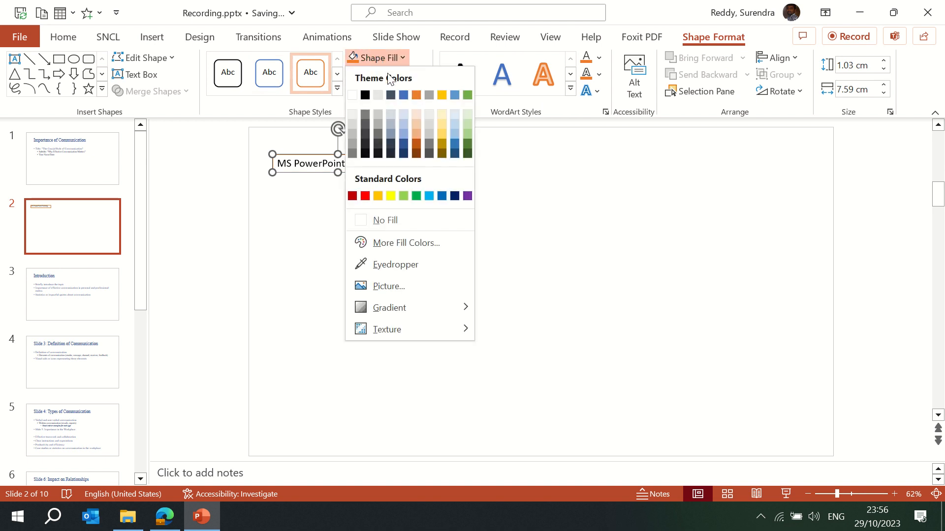
{"action": "left_click", "coordinate": [444, 95]}
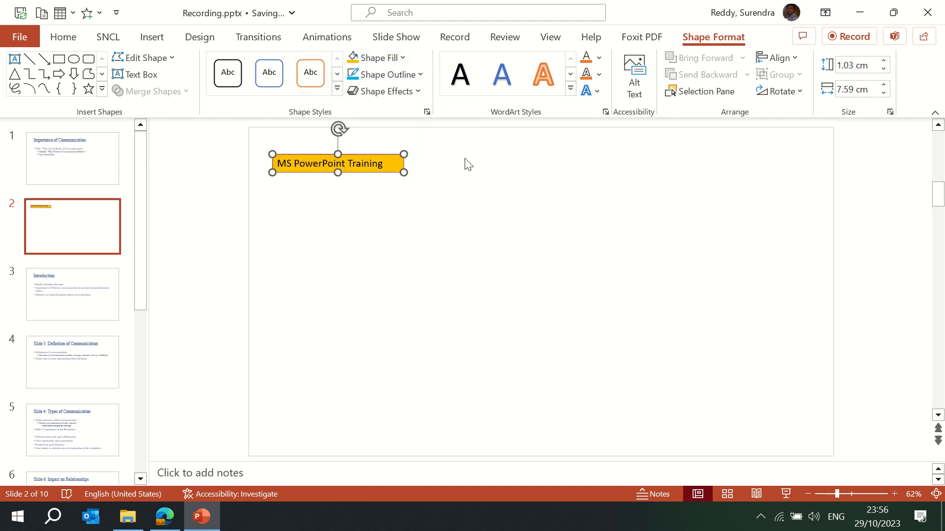
- Add an orange glow and set No Soft Edges on the text box
{"action": "left_click", "coordinate": [416, 92]}
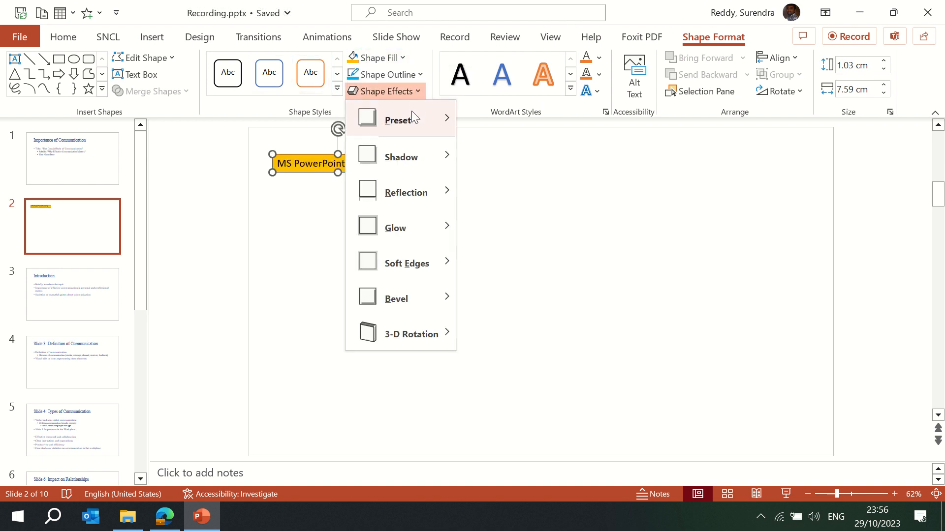
{"action": "mouse_move", "coordinate": [413, 237]}
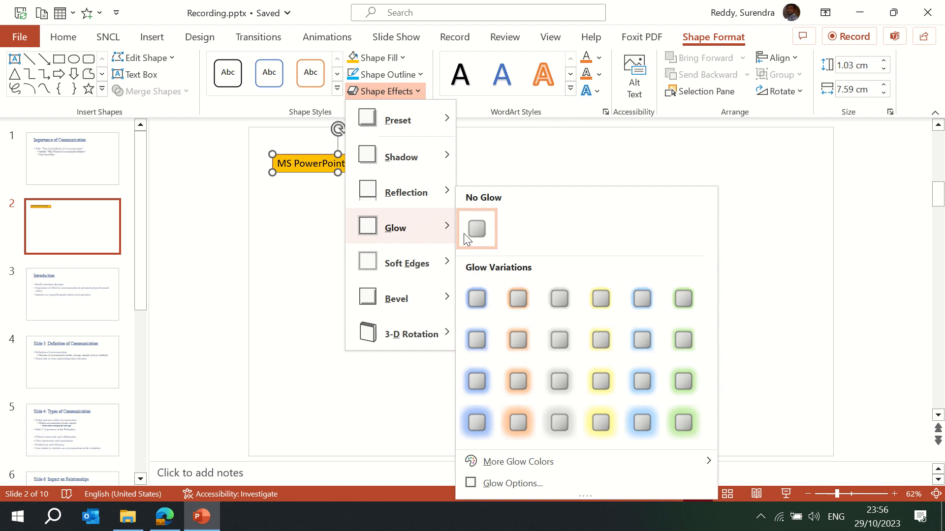
{"action": "left_click", "coordinate": [521, 295]}
{"action": "left_click", "coordinate": [416, 91]}
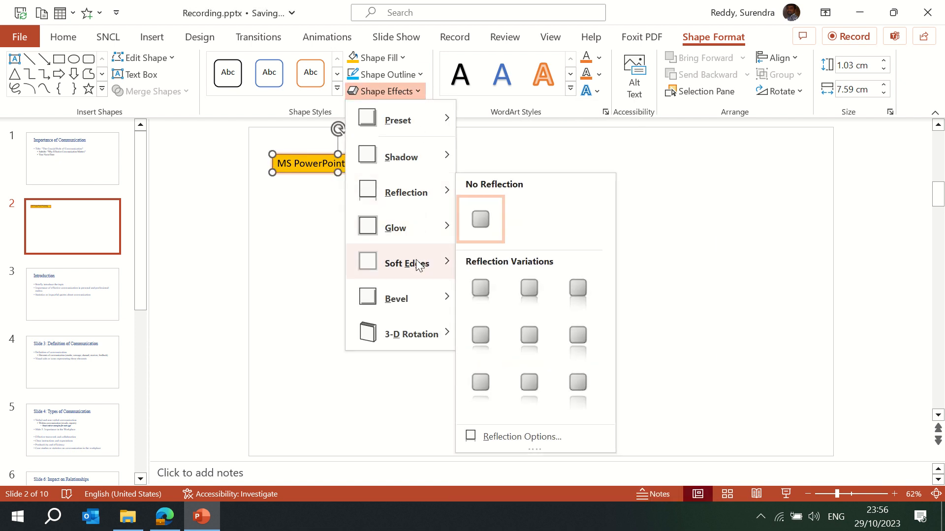
{"action": "mouse_move", "coordinate": [420, 271]}
{"action": "left_click", "coordinate": [473, 282]}
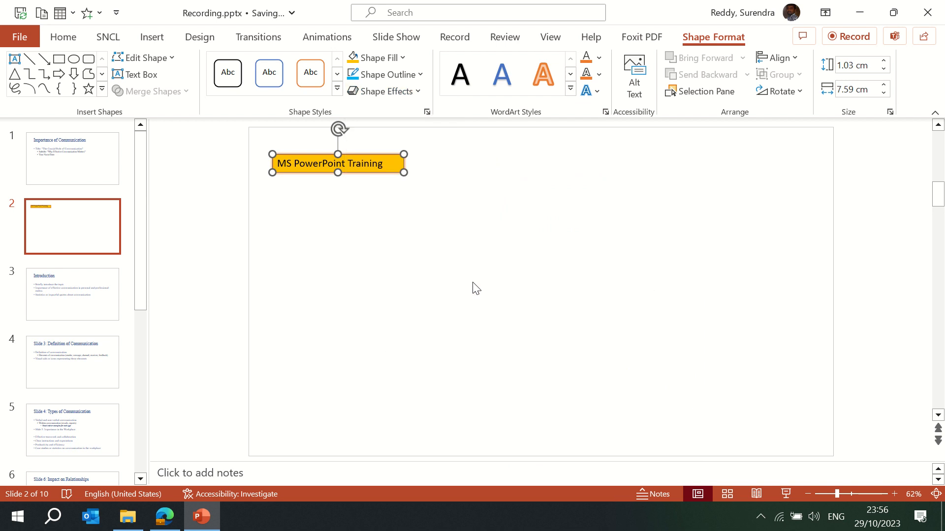
{"action": "left_click", "coordinate": [348, 234]}
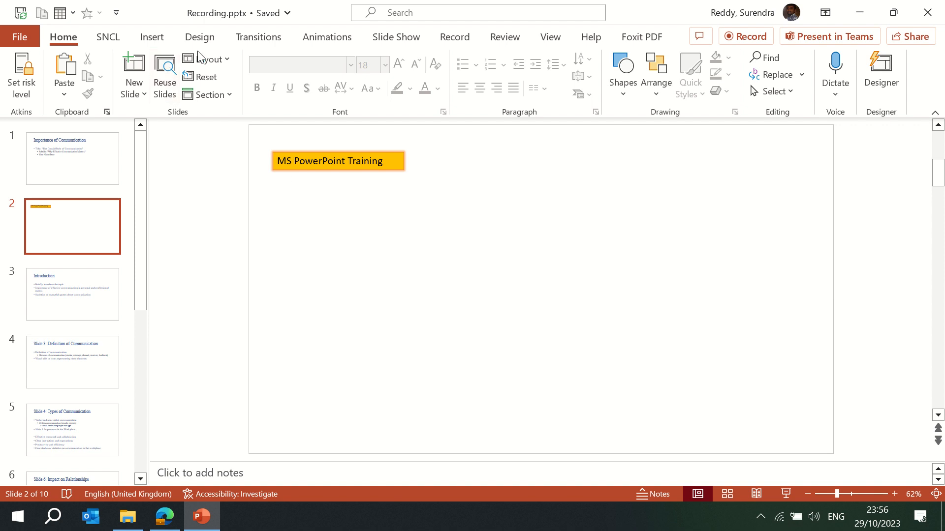
- Draw a blue rectangle below the title box
{"action": "left_click", "coordinate": [160, 46]}
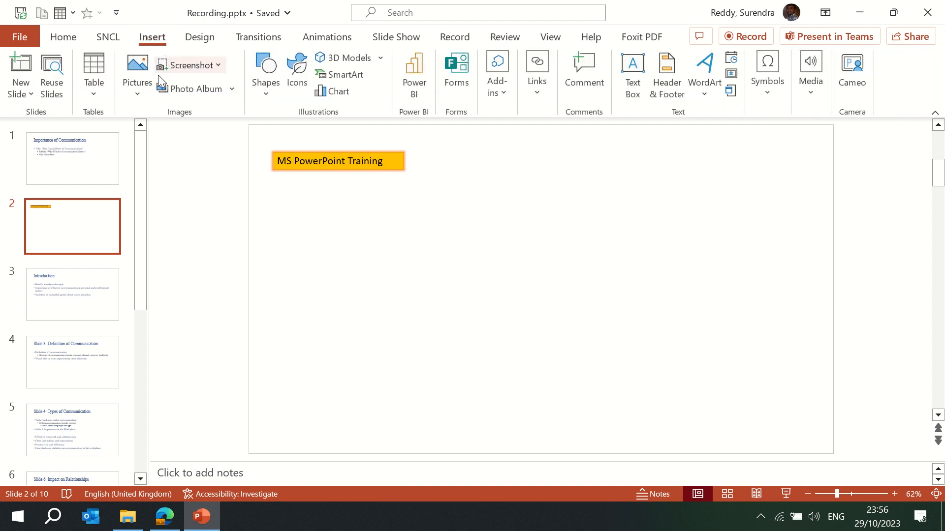
{"action": "left_click", "coordinate": [268, 93]}
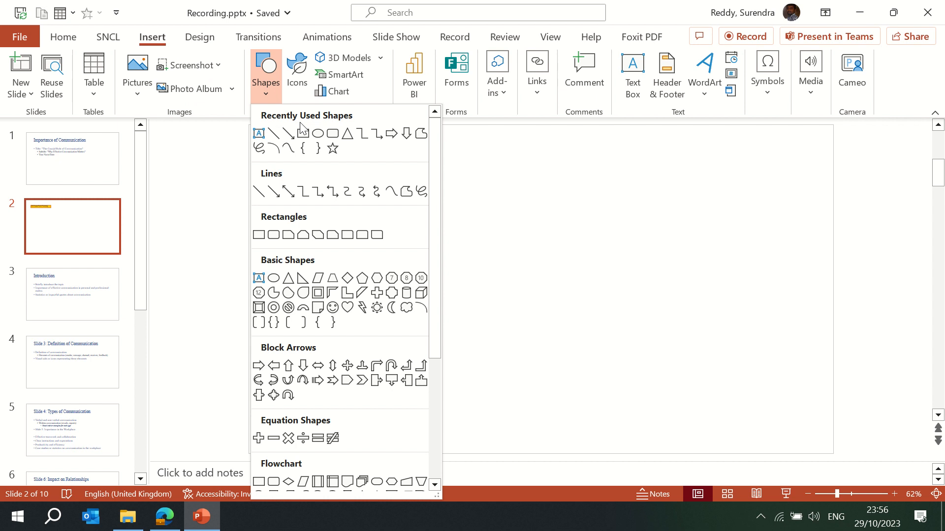
{"action": "left_click", "coordinate": [304, 136]}
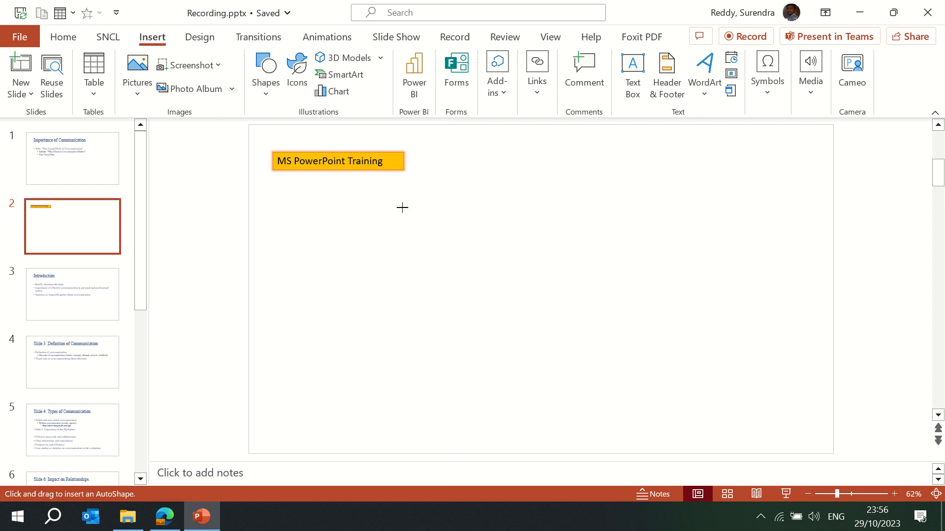
{"action": "mouse_move", "coordinate": [346, 202]}
{"action": "left_mouse_down"}
{"action": "mouse_move", "coordinate": [403, 257]}
{"action": "mouse_move", "coordinate": [413, 255]}
{"action": "mouse_move", "coordinate": [405, 267]}
{"action": "mouse_move", "coordinate": [407, 256]}
{"action": "left_mouse_up"}
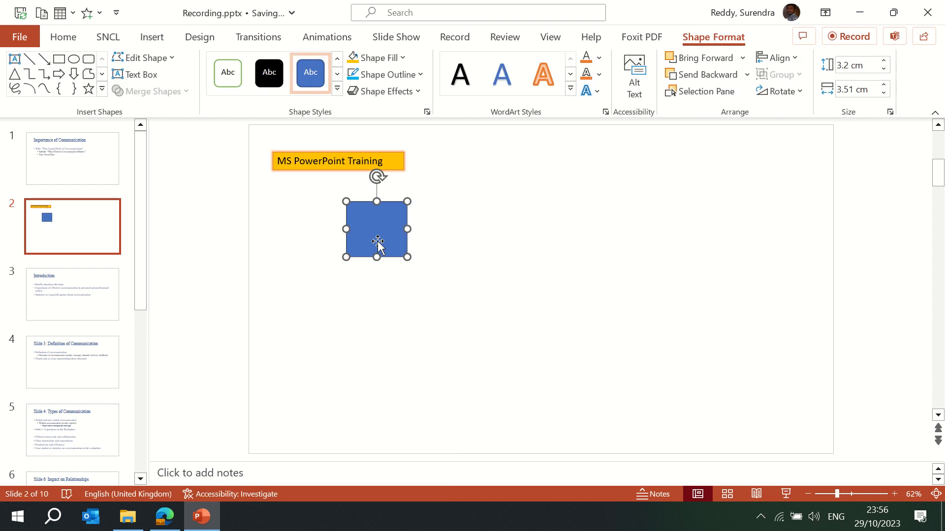
- Label the rectangle 'Go to Slide no 10' and widen it so the text fits one line
{"action": "type", "text": "Go"}
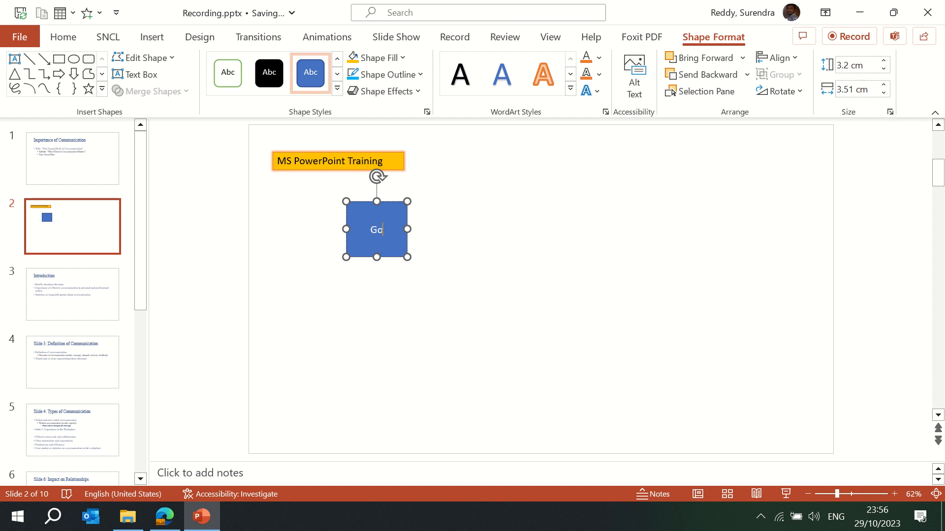
{"action": "type", "text": " to Sline no 10"}
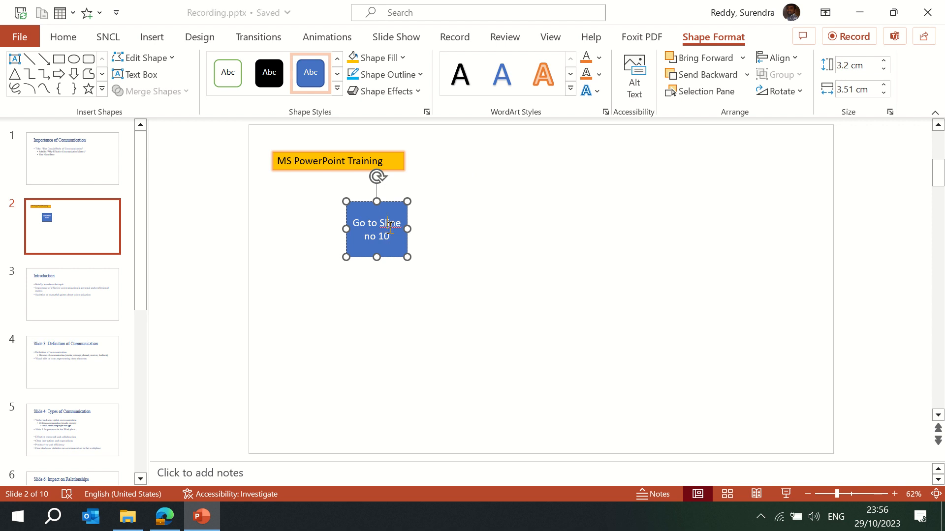
{"action": "key", "text": "BackSpace"}
{"action": "type", "text": "d"}
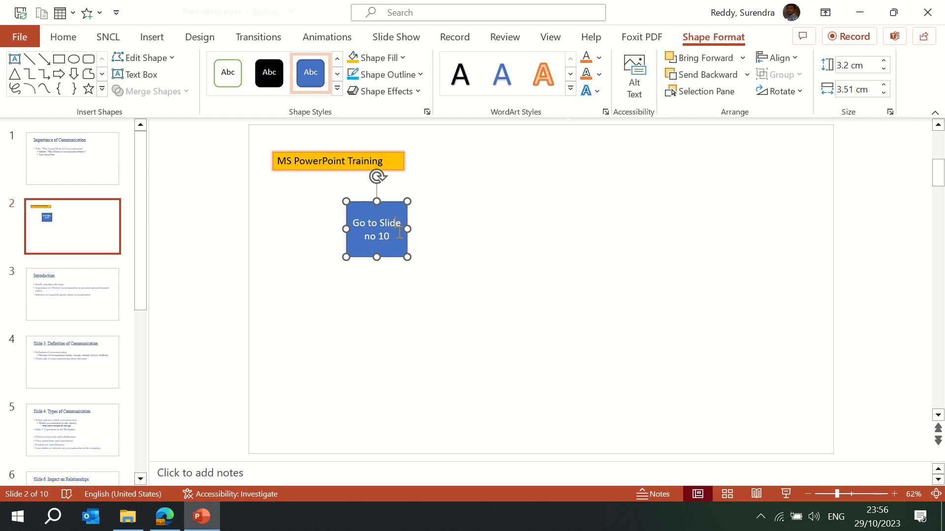
{"action": "left_click_drag", "start_coordinate": [408, 225], "coordinate": [441, 224]}
{"action": "left_click", "coordinate": [518, 218]}
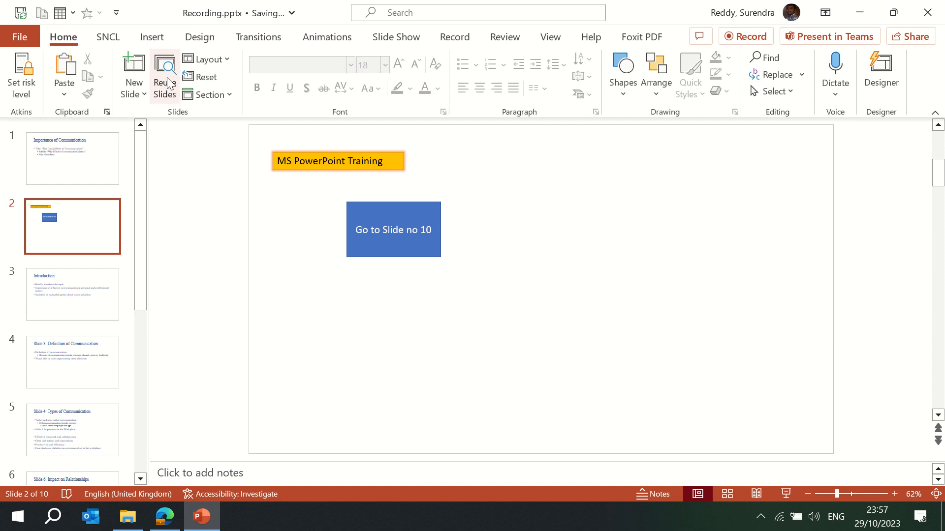
- Draw an oval right of the 'Go to Slide no 10' rectangle and give it a yellow shape style
{"action": "left_click", "coordinate": [150, 37]}
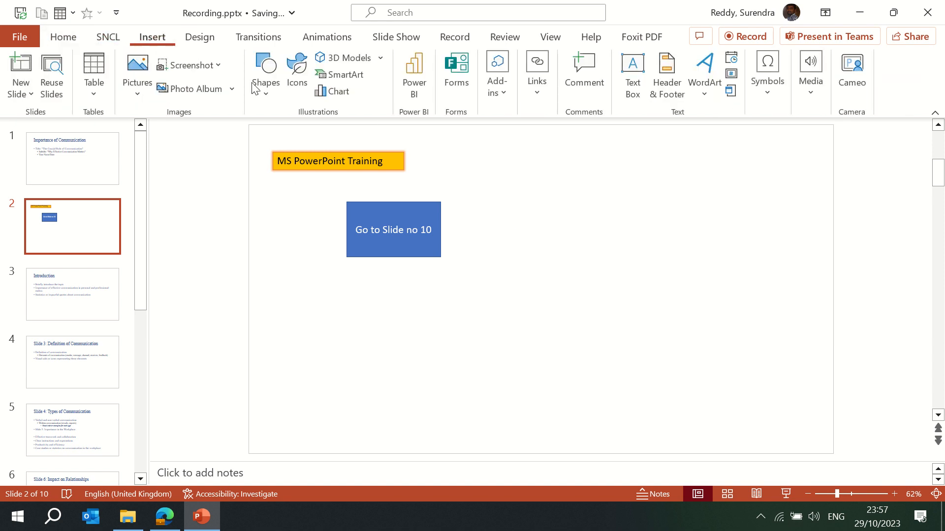
{"action": "left_click", "coordinate": [266, 89]}
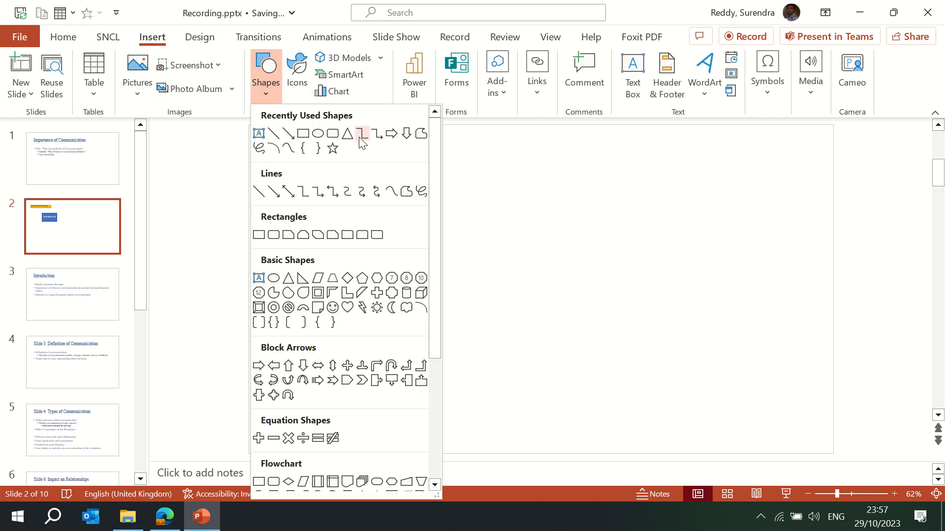
{"action": "left_click", "coordinate": [333, 134]}
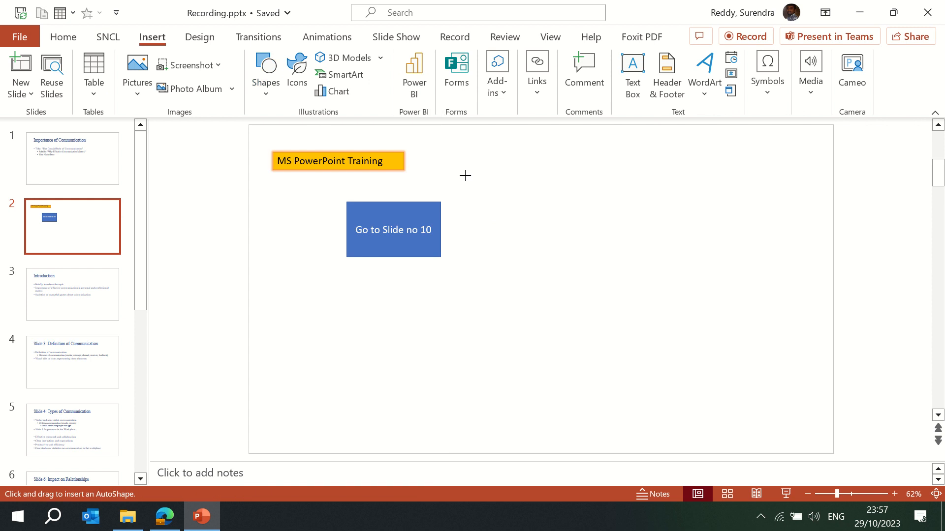
{"action": "left_click_drag", "start_coordinate": [485, 204], "coordinate": [573, 252]}
{"action": "left_click", "coordinate": [527, 223]}
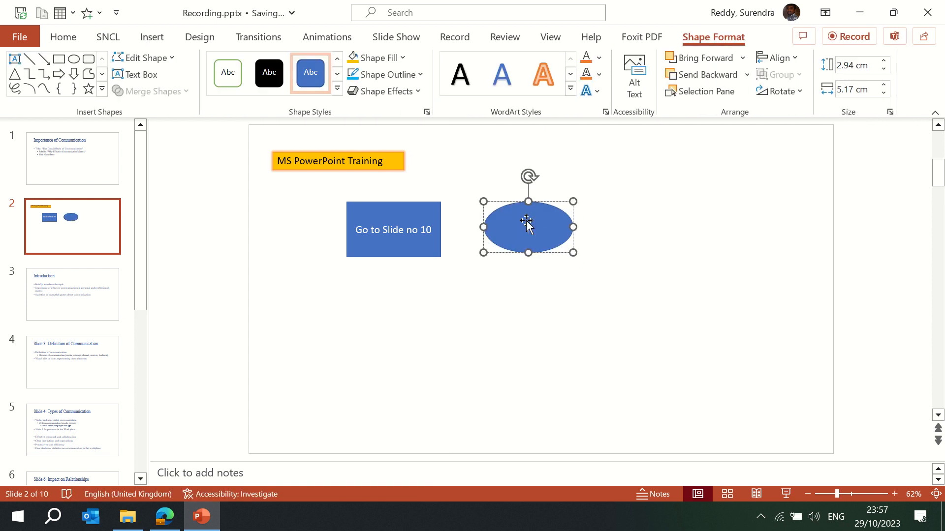
{"action": "left_click", "coordinate": [337, 88]}
{"action": "left_click", "coordinate": [393, 154]}
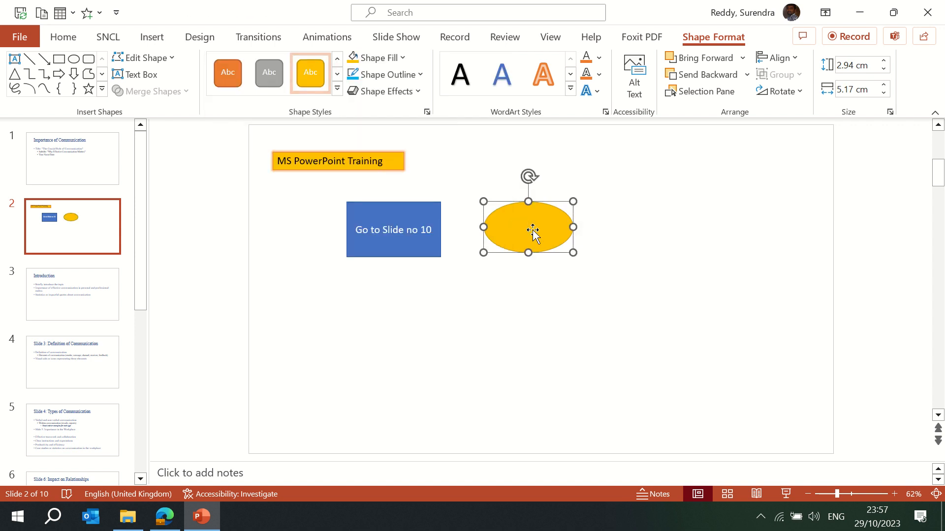
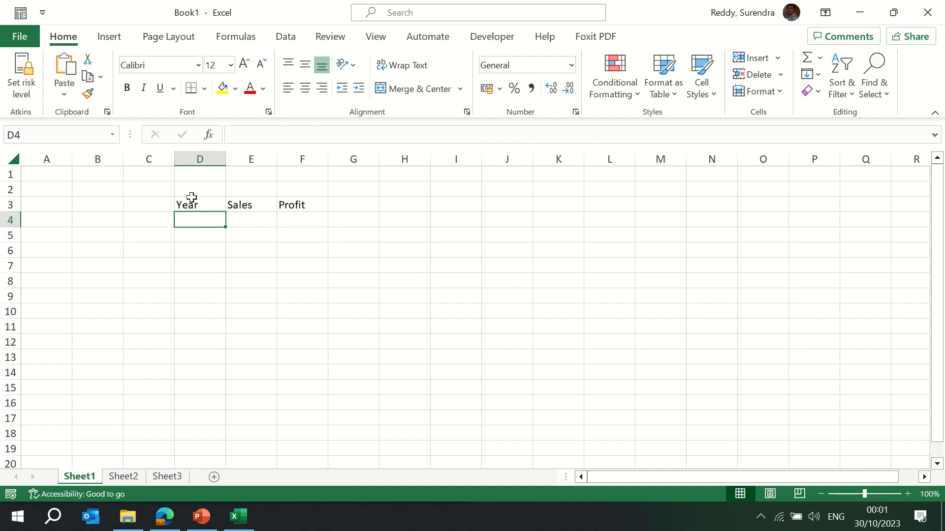
- Enter the years 2020, 2021, 2022 and 2023 down column D
{"action": "type", "text": "202"}
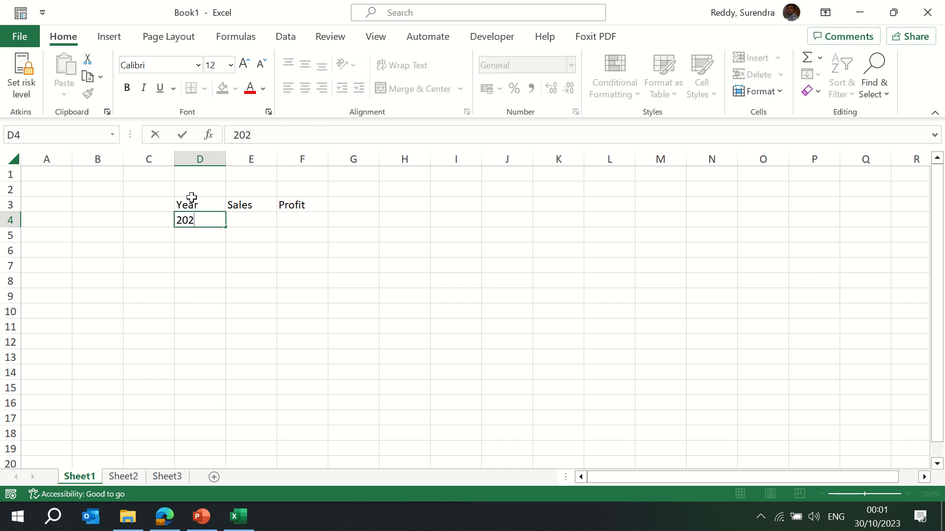
{"action": "type", "text": "0"}
{"action": "key", "text": "Return"}
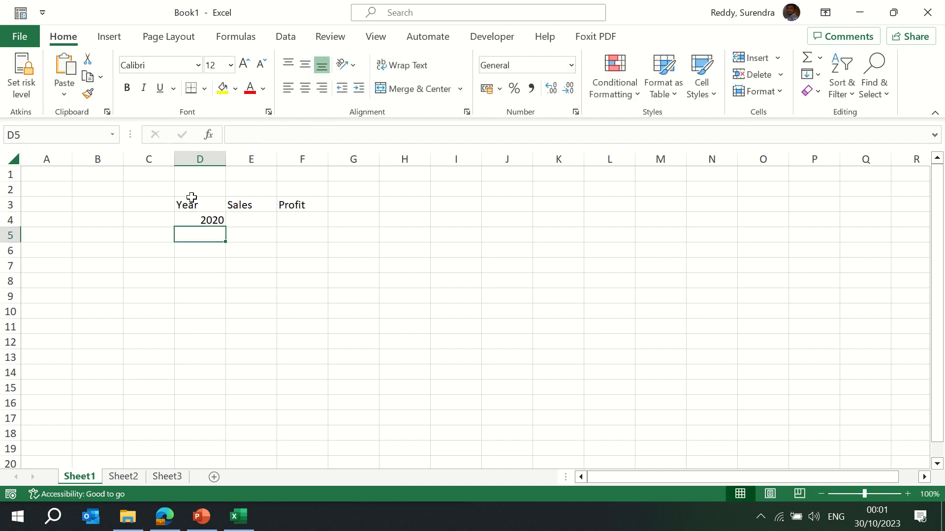
{"action": "type", "text": "2021"}
{"action": "key", "text": "Return"}
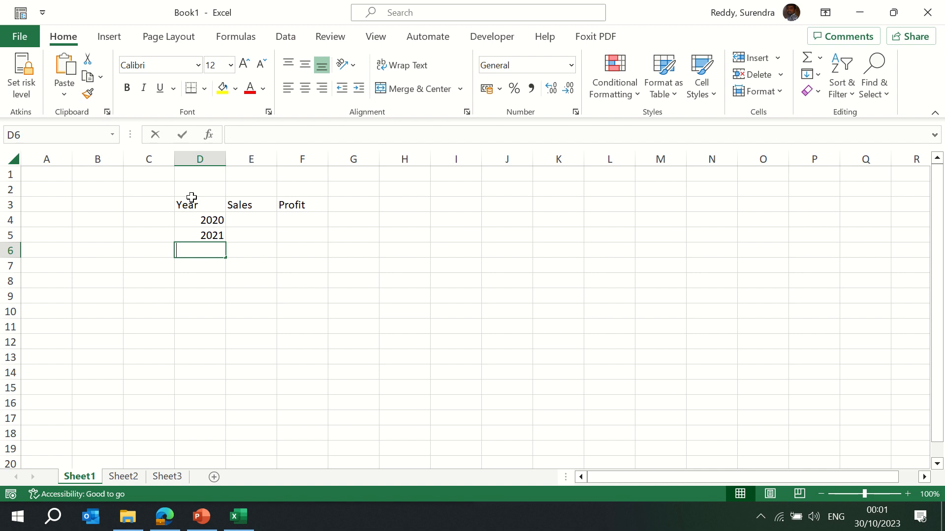
{"action": "type", "text": "2022"}
{"action": "key", "text": "Return"}
{"action": "type", "text": "2023"}
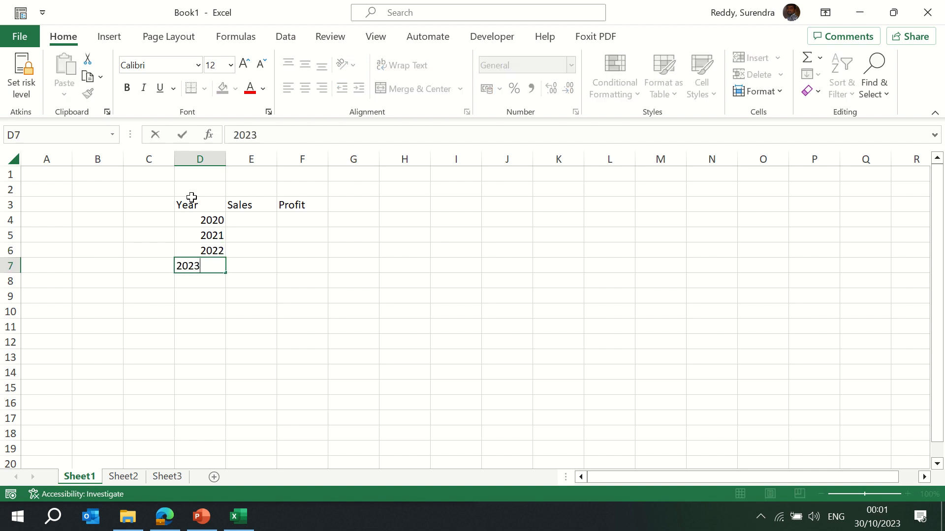
{"action": "key", "text": "Return"}
- Enter sales of 100, 120, 140 and 138 in E4:E7
{"action": "key", "text": "Up"}
{"action": "key", "text": "Up"}
{"action": "key", "text": "Up"}
{"action": "key", "text": "Right"}
{"action": "key", "text": "Up"}
{"action": "type", "text": "100"}
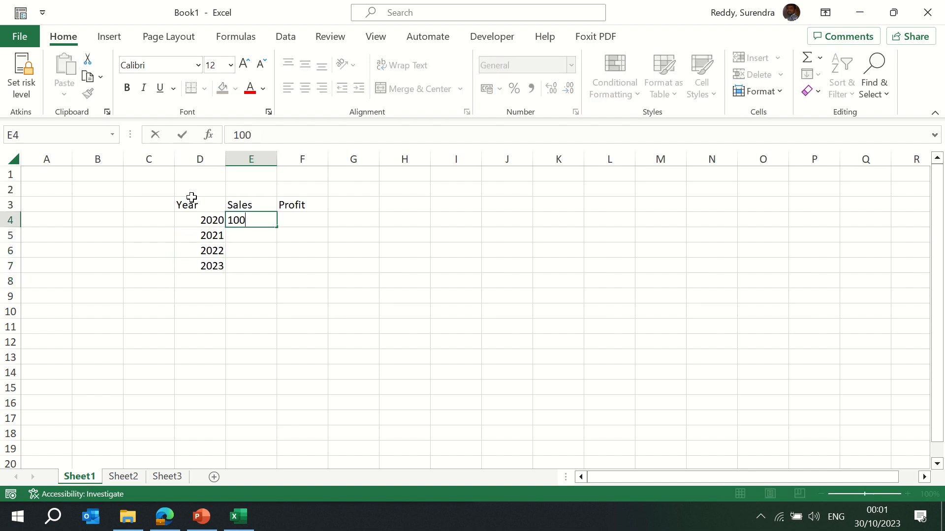
{"action": "key", "text": "Return"}
{"action": "type", "text": "120"}
{"action": "key", "text": "Return"}
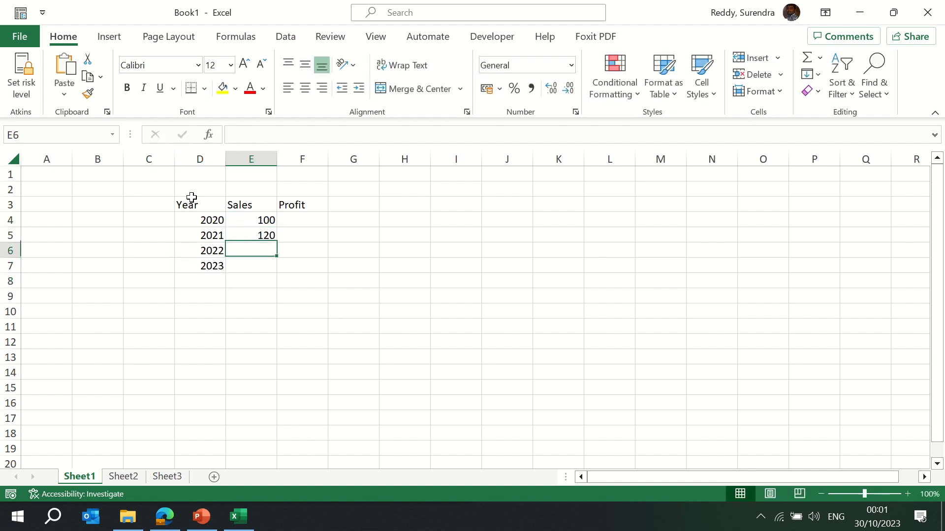
{"action": "type", "text": "140"}
{"action": "key", "text": "Return"}
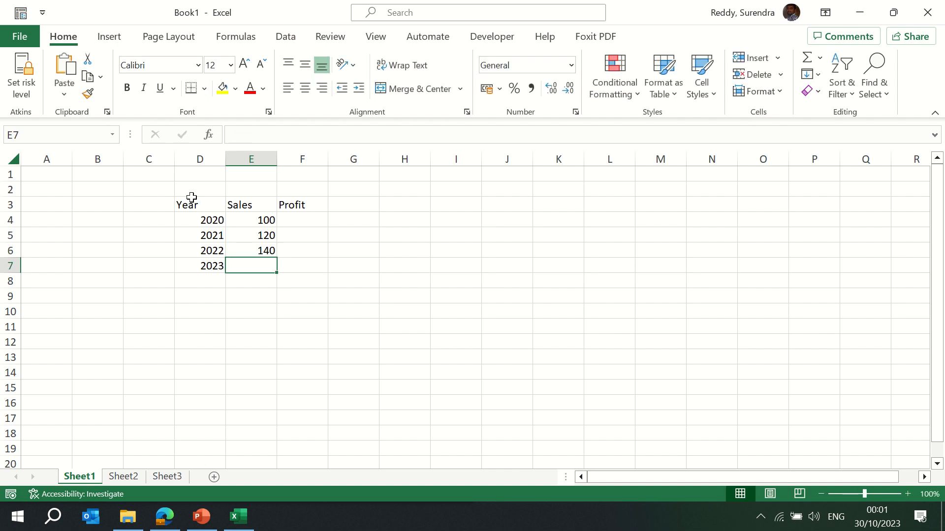
{"action": "type", "text": "13"}
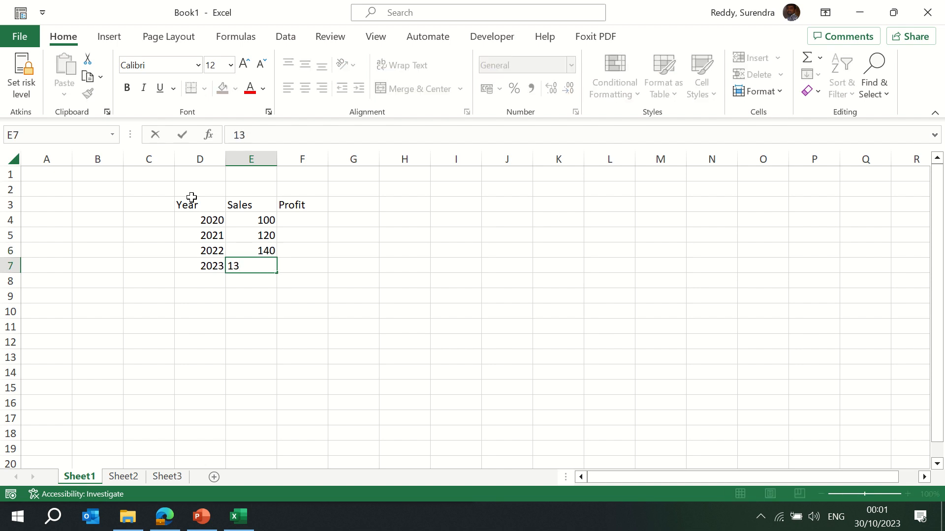
{"action": "type", "text": "8"}
{"action": "key", "text": "Return"}
- Enter profits of 40, 50, 62 and 32 in F4:F7
{"action": "key", "text": "Up"}
{"action": "key", "text": "Up"}
{"action": "key", "text": "Up"}
{"action": "key", "text": "Up"}
{"action": "key", "text": "Right"}
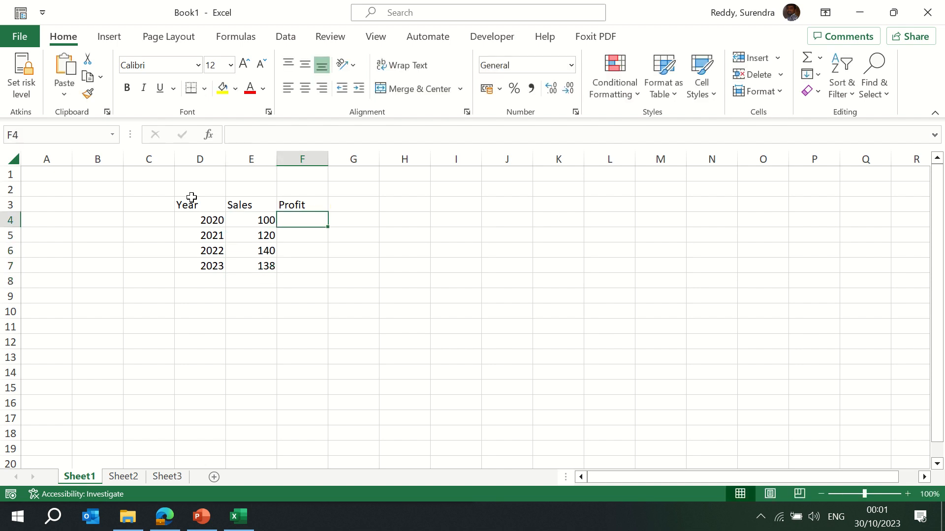
{"action": "type", "text": "40"}
{"action": "key", "text": "Return"}
{"action": "type", "text": "50"}
{"action": "key", "text": "Return"}
{"action": "type", "text": "62"}
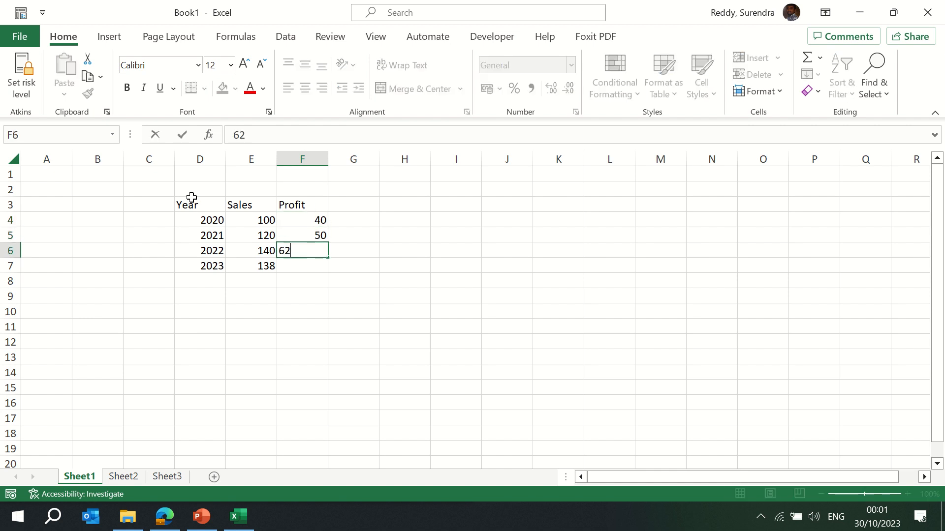
{"action": "key", "text": "Return"}
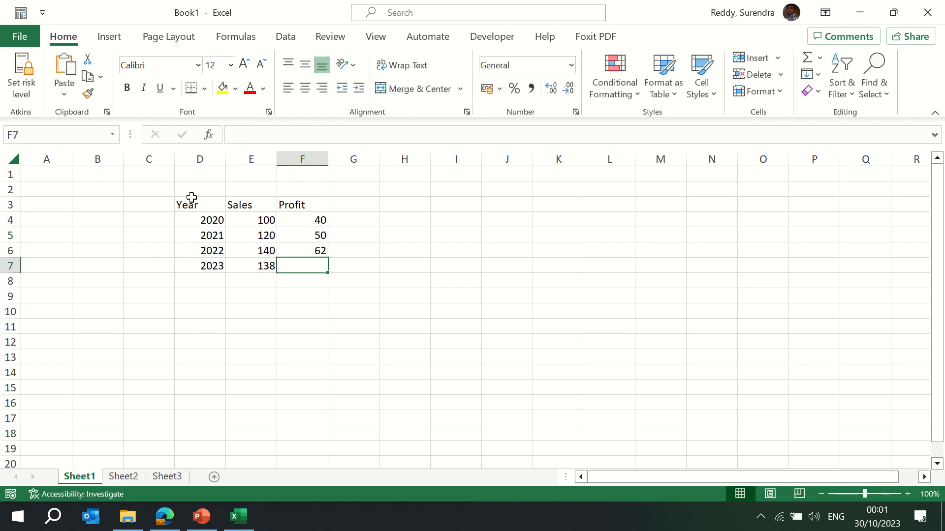
{"action": "type", "text": "3"}
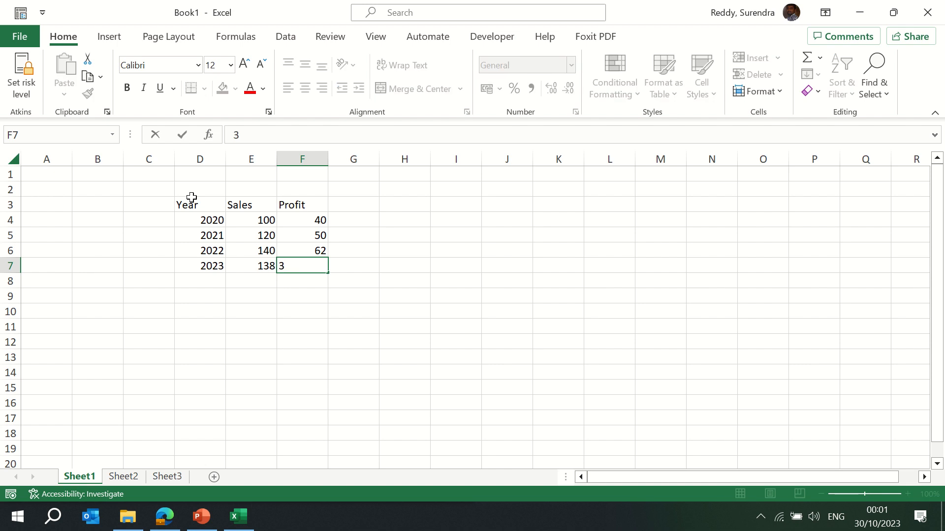
{"action": "type", "text": "2"}
{"action": "key", "text": "Return"}
- Select the whole table D3:F7 including the headers
{"action": "key", "text": "Up"}
{"action": "key", "text": "Up"}
{"action": "key", "text": "Up"}
{"action": "key", "text": "Up"}
{"action": "key", "text": "Up"}
{"action": "key", "text": "Left"}
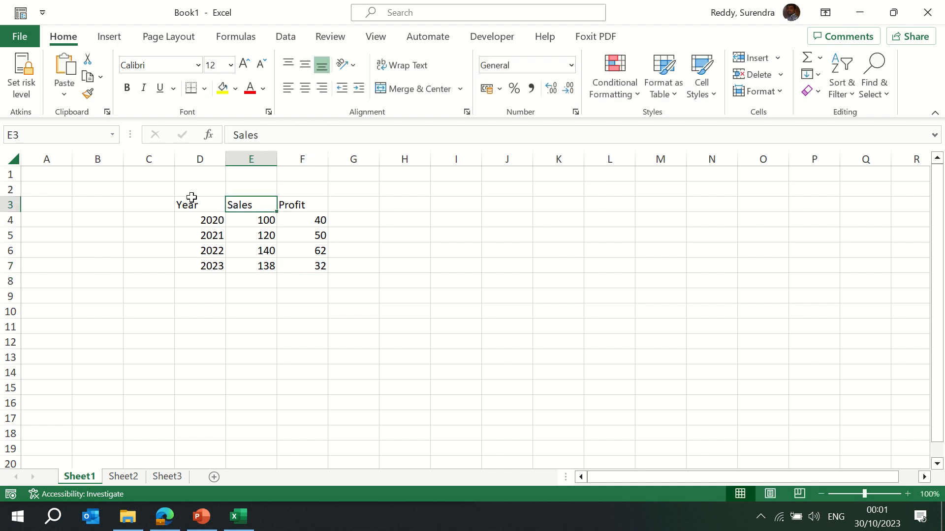
{"action": "key", "text": "Left"}
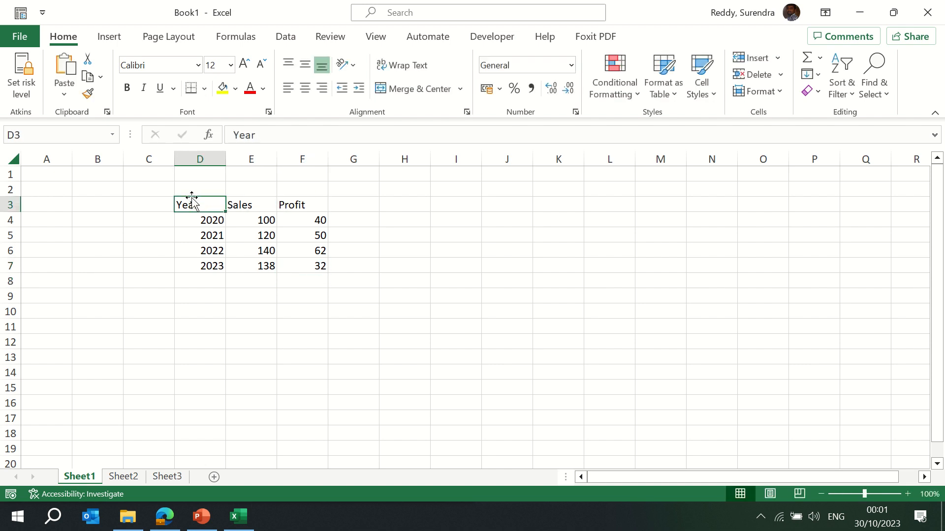
{"action": "key", "text": "shift+Right"}
{"action": "key", "text": "shift+Right"}
{"action": "key", "text": "shift+Down"}
{"action": "key", "text": "shift+Down"}
{"action": "key", "text": "shift+Down"}
{"action": "key", "text": "shift+Down"}
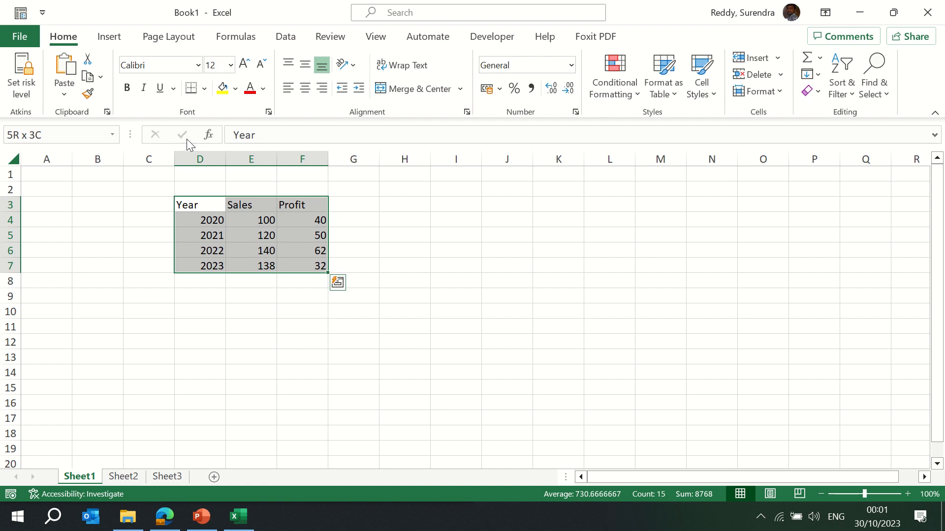
- Insert a Clustered Column chart from Recommended Charts and place it right of the table
{"action": "left_click", "coordinate": [112, 41]}
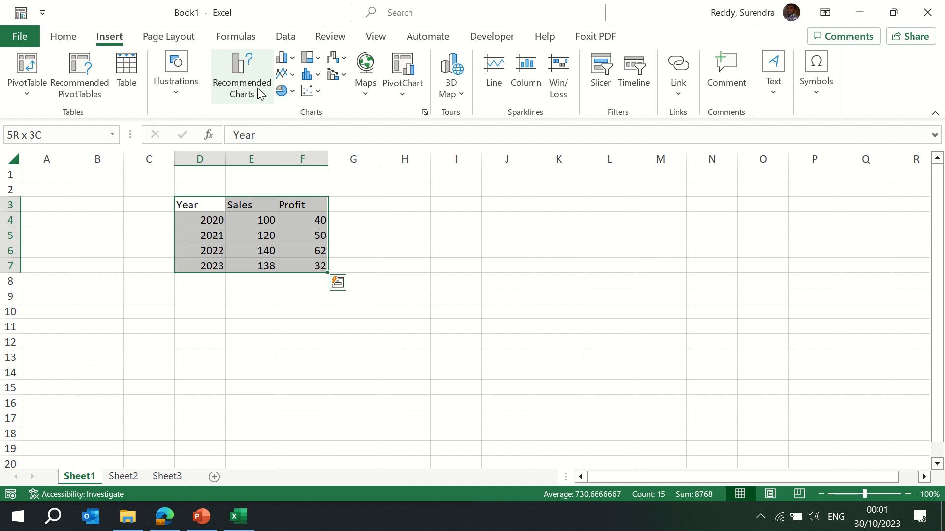
{"action": "left_click", "coordinate": [242, 78]}
{"action": "left_click", "coordinate": [335, 189]}
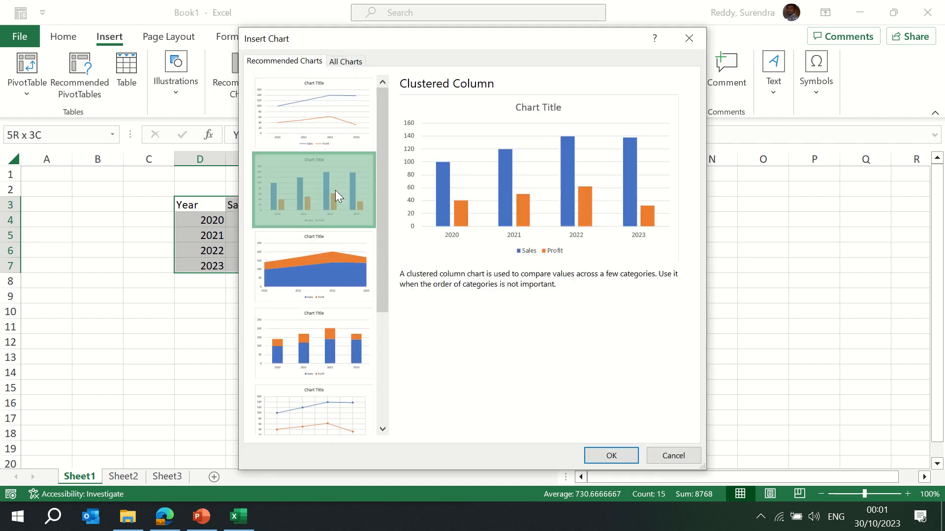
{"action": "left_click_drag", "start_coordinate": [450, 39], "coordinate": [685, 75]}
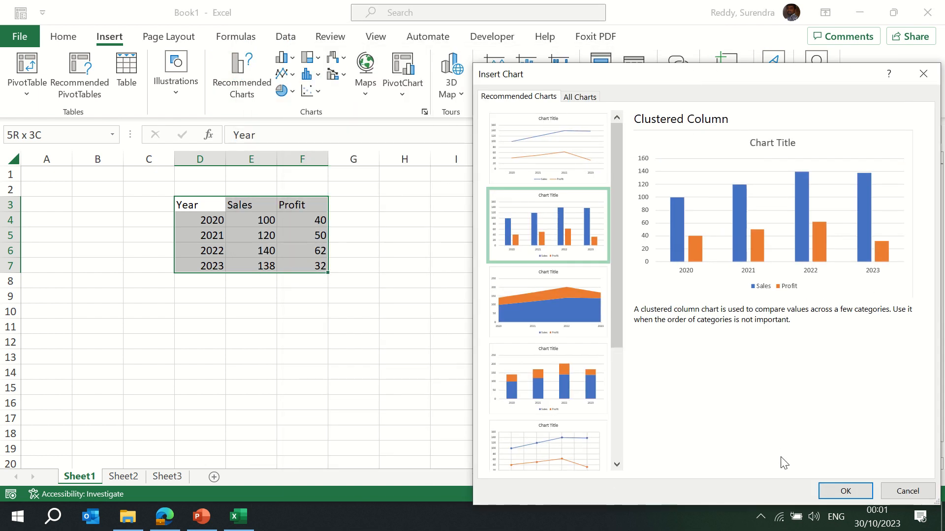
{"action": "left_click", "coordinate": [846, 489]}
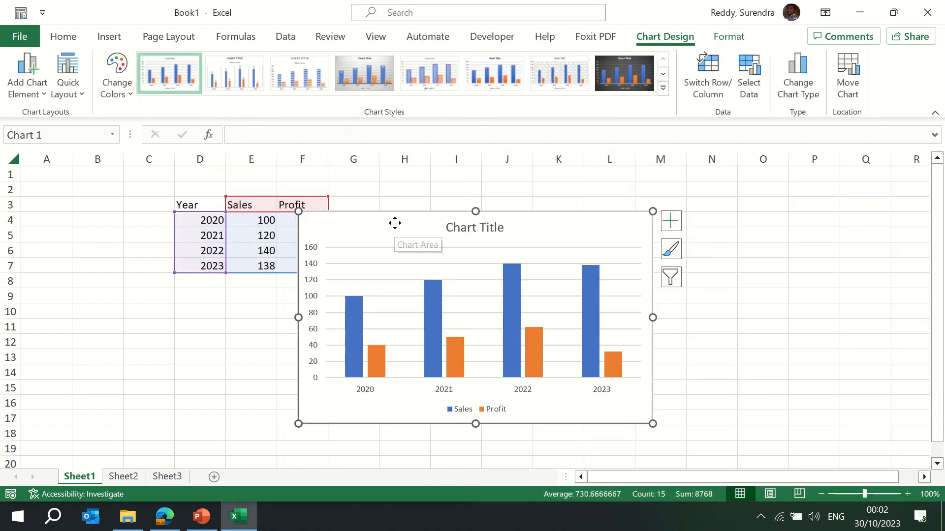
{"action": "left_click_drag", "start_coordinate": [394, 222], "coordinate": [480, 205]}
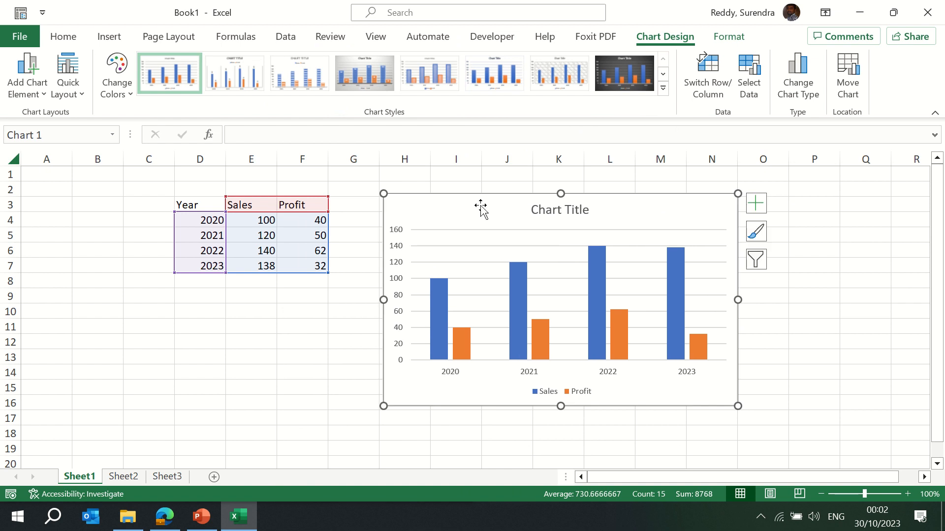
{"action": "key", "text": "alt+Tab"}
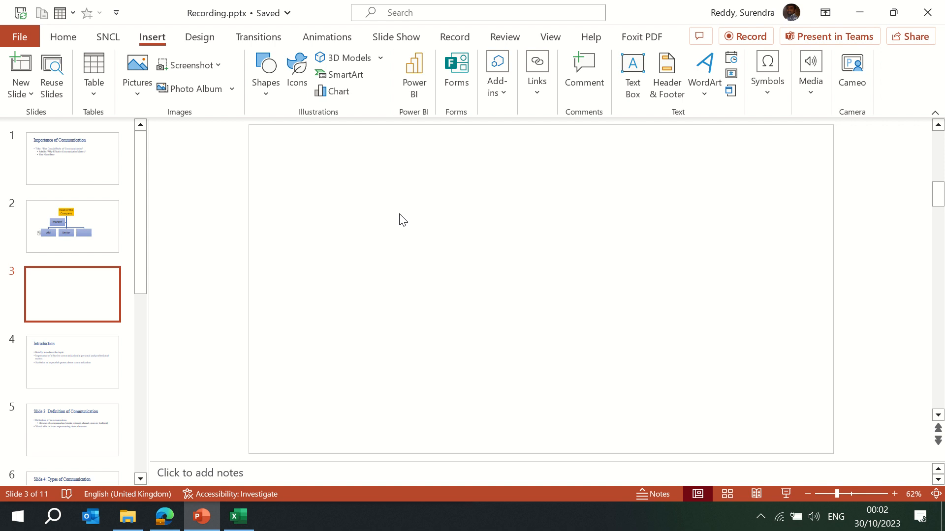
- Paste the chart onto slide 3, then delete this plain unlinked copy
{"action": "key", "text": "ctrl+v"}
{"action": "left_click_drag", "start_coordinate": [471, 238], "coordinate": [422, 183]}
{"action": "key", "text": "Delete"}
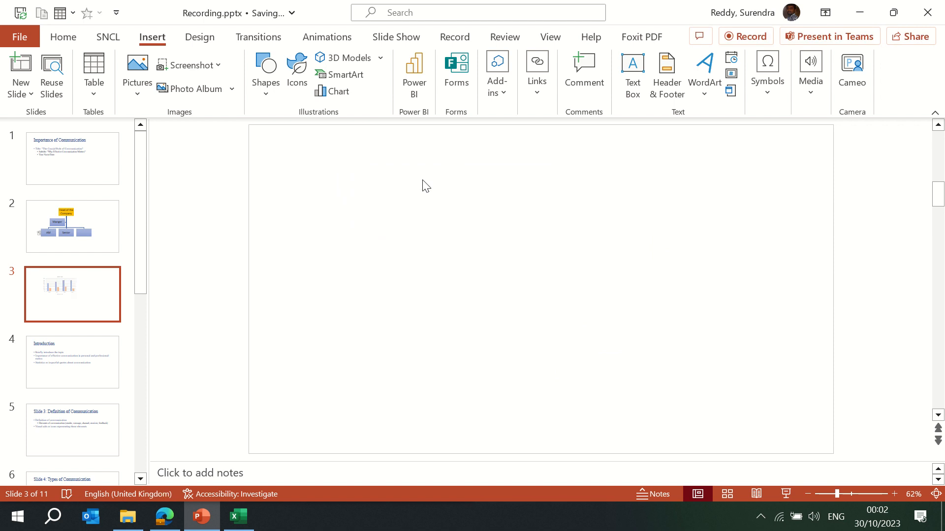
{"action": "key", "text": "alt+Tab"}
{"action": "key", "text": "alt+Tab"}
- Paste the chart onto slide 3 as a linked object using Paste Special > Paste link
{"action": "left_click", "coordinate": [63, 38]}
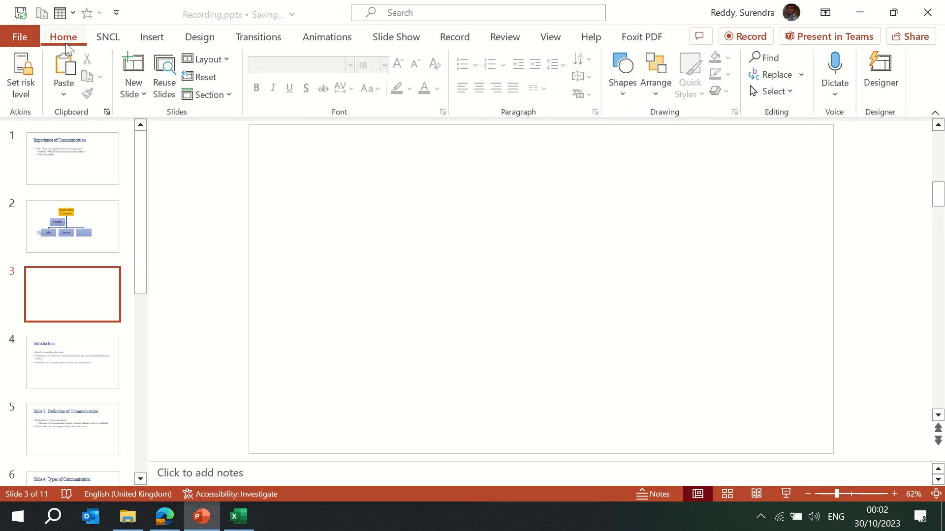
{"action": "left_click", "coordinate": [65, 94]}
{"action": "left_click", "coordinate": [99, 160]}
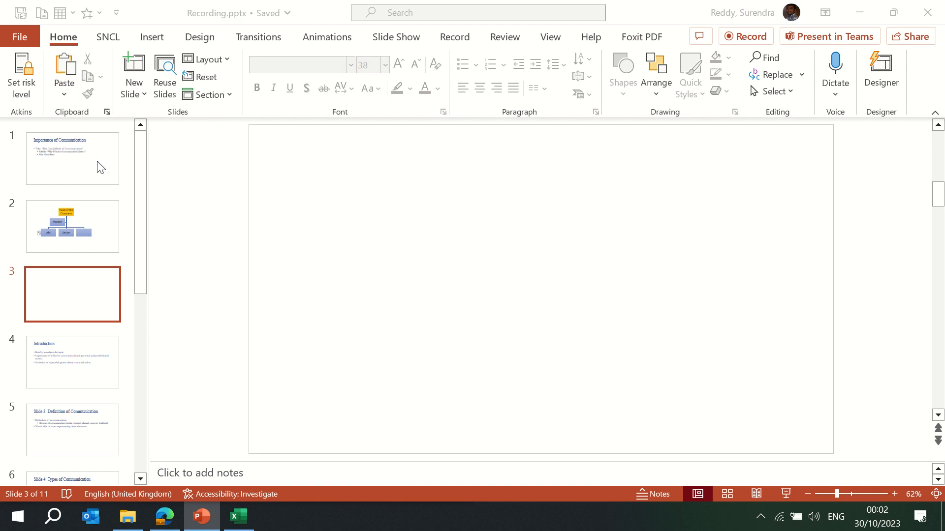
{"action": "left_click", "coordinate": [281, 221]}
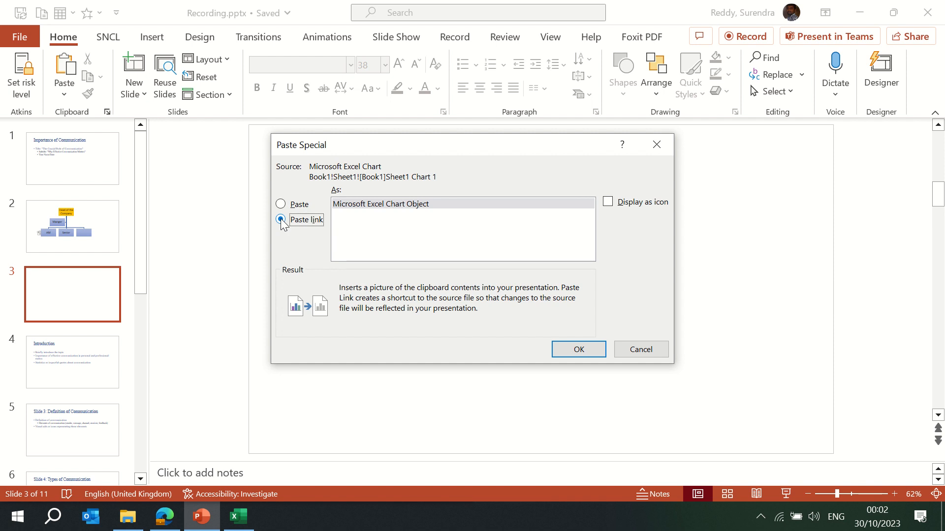
{"action": "left_click", "coordinate": [577, 349]}
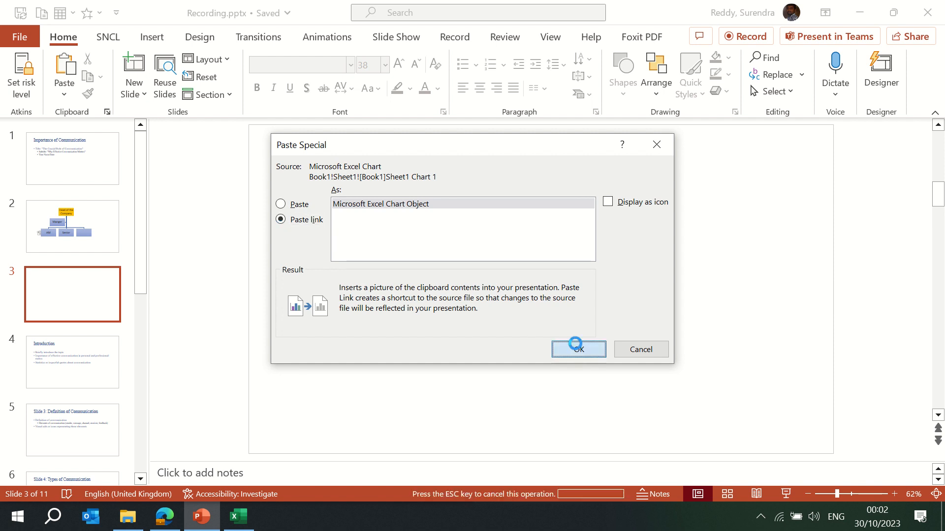
{"action": "key", "text": "alt+Tab"}
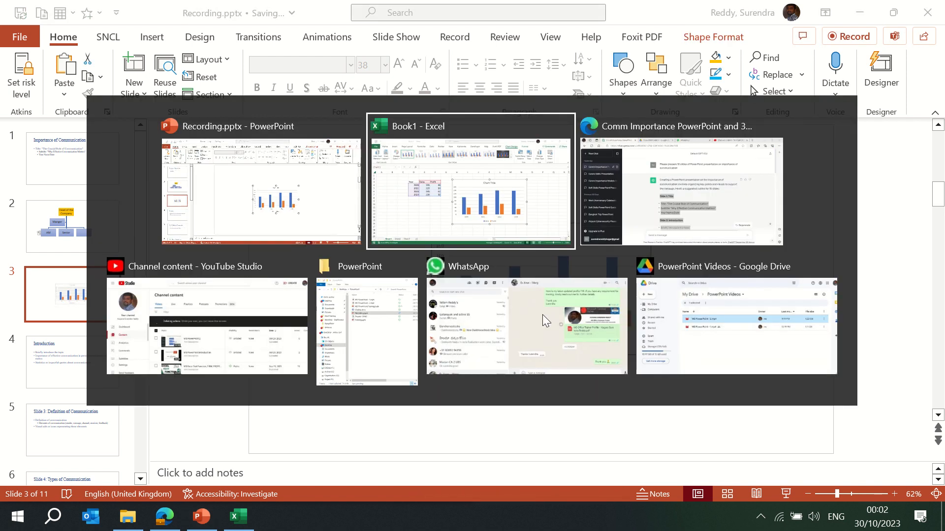
- Change the 2020 profit in cell F4 to 90 in Excel
{"action": "left_click", "coordinate": [298, 222]}
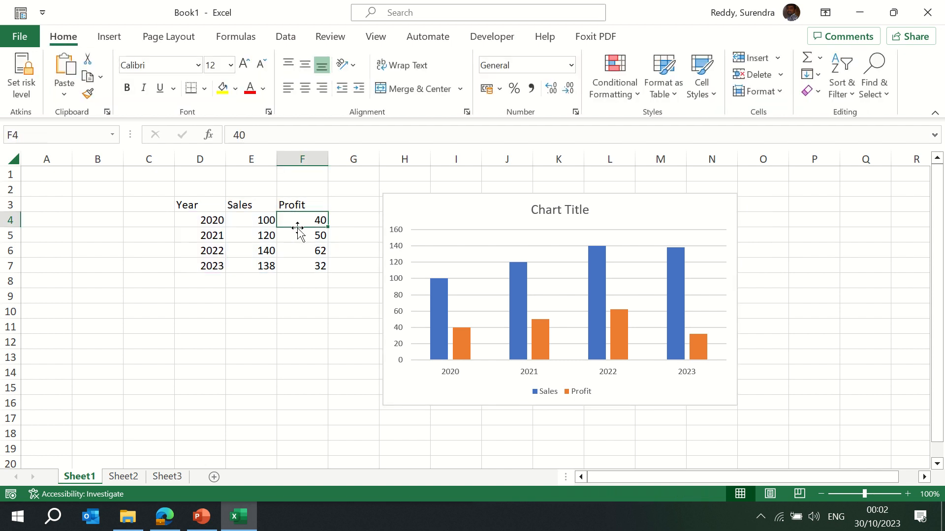
{"action": "type", "text": "90"}
{"action": "key", "text": "Return"}
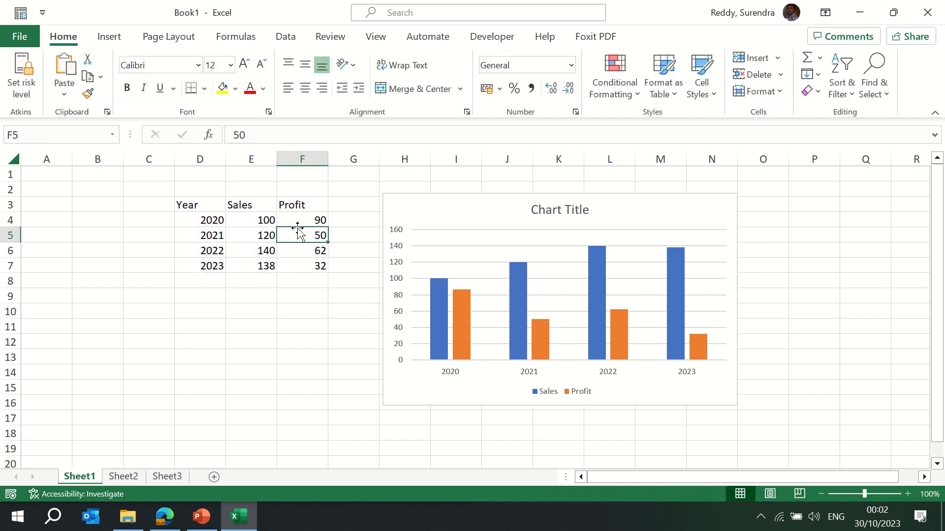
{"action": "left_click", "coordinate": [297, 226]}
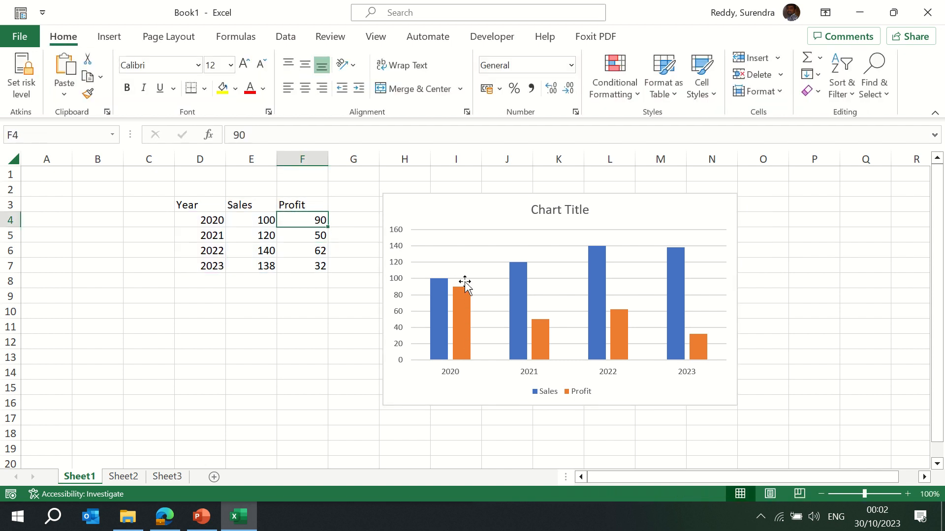
- Move the updated linked chart on slide 3 up and to the left
{"action": "key", "text": "alt+Tab"}
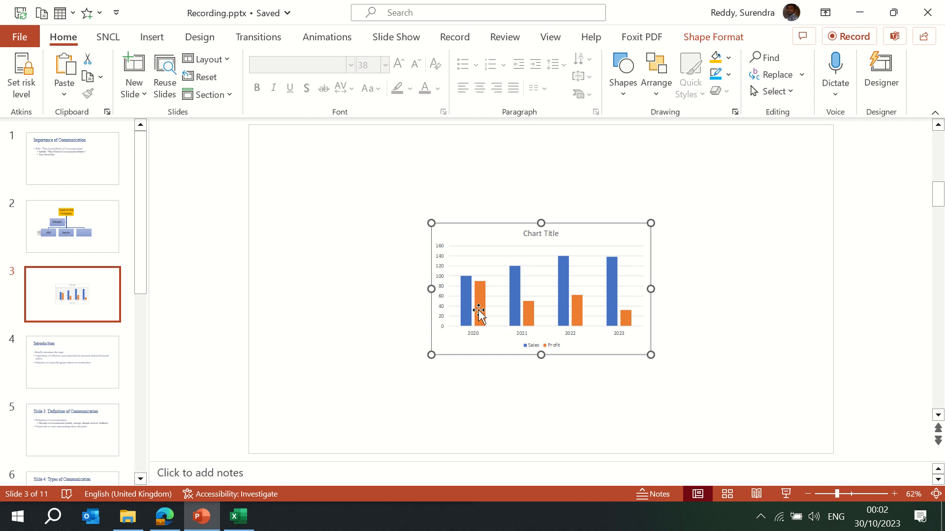
{"action": "left_click_drag", "start_coordinate": [499, 241], "coordinate": [417, 202]}
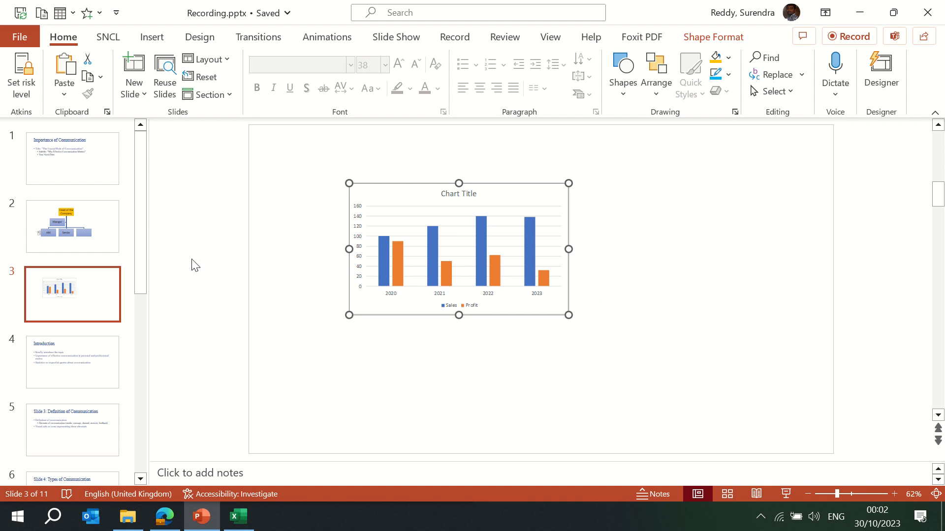
{"action": "left_click", "coordinate": [155, 42]}
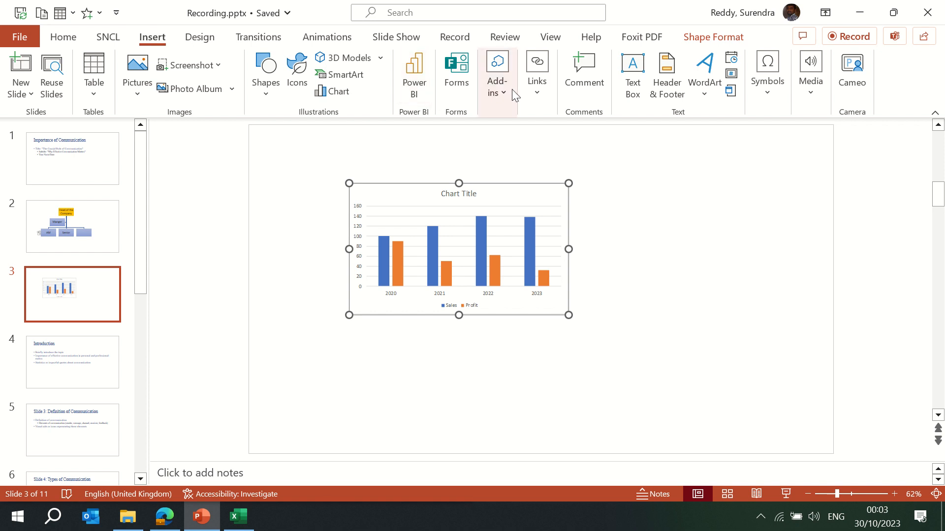
- Open the Forms pane from Insert, scroll through My forms, then close it
{"action": "left_click", "coordinate": [456, 85]}
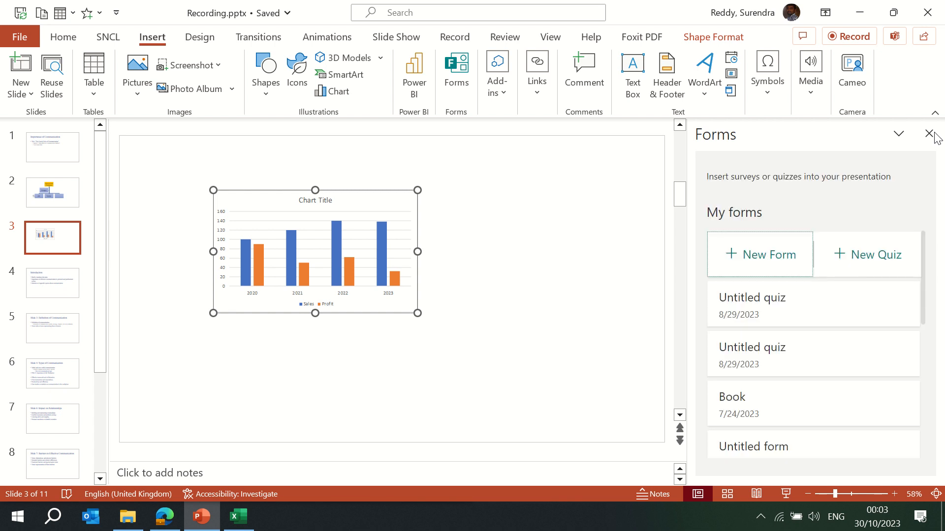
{"action": "mouse_move", "coordinate": [839, 373]}
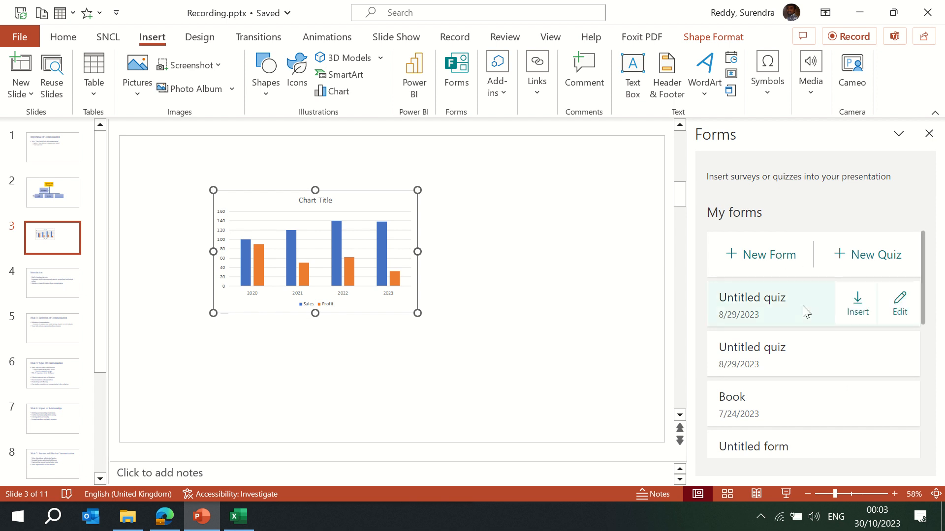
{"action": "left_click_drag", "start_coordinate": [923, 260], "coordinate": [940, 374]}
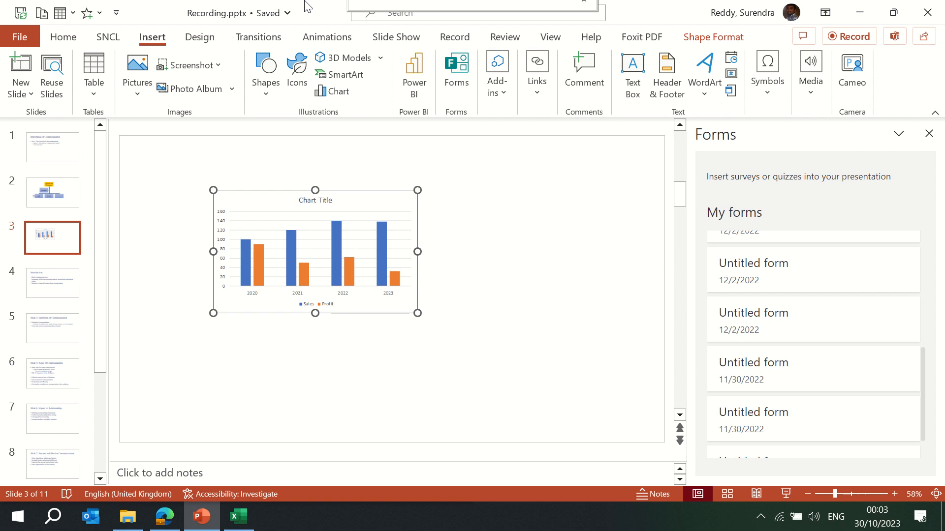
{"action": "mouse_move", "coordinate": [355, 6]}
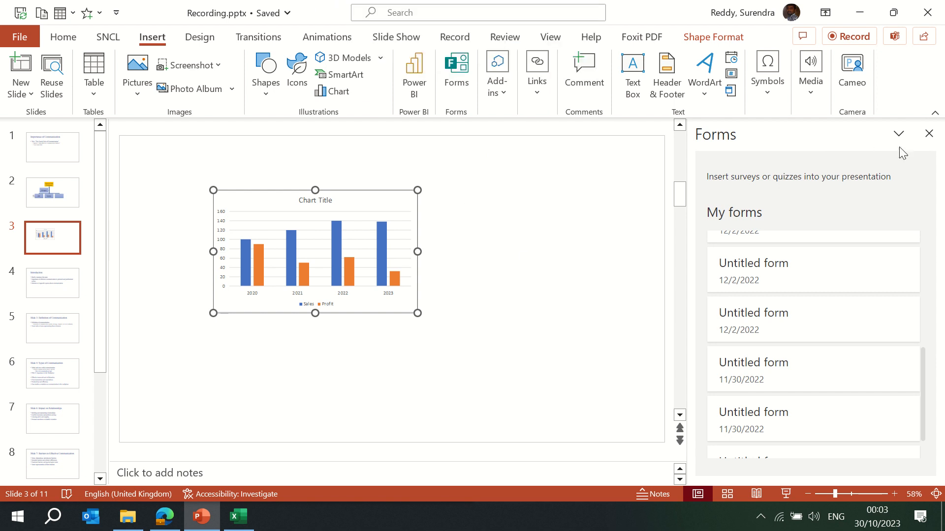
{"action": "left_click", "coordinate": [929, 133]}
- Insert a Blank layout slide right after the Importance of Communication slide
{"action": "left_click", "coordinate": [74, 158]}
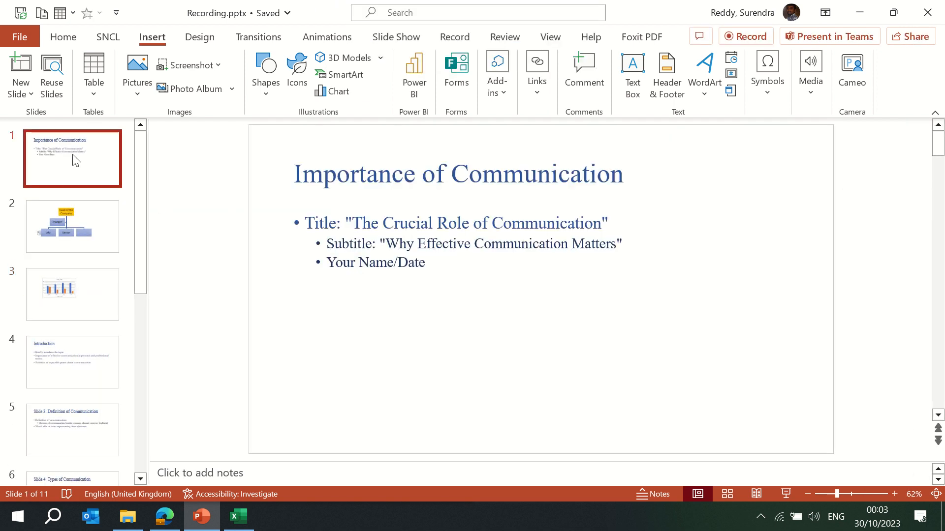
{"action": "left_click", "coordinate": [36, 207]}
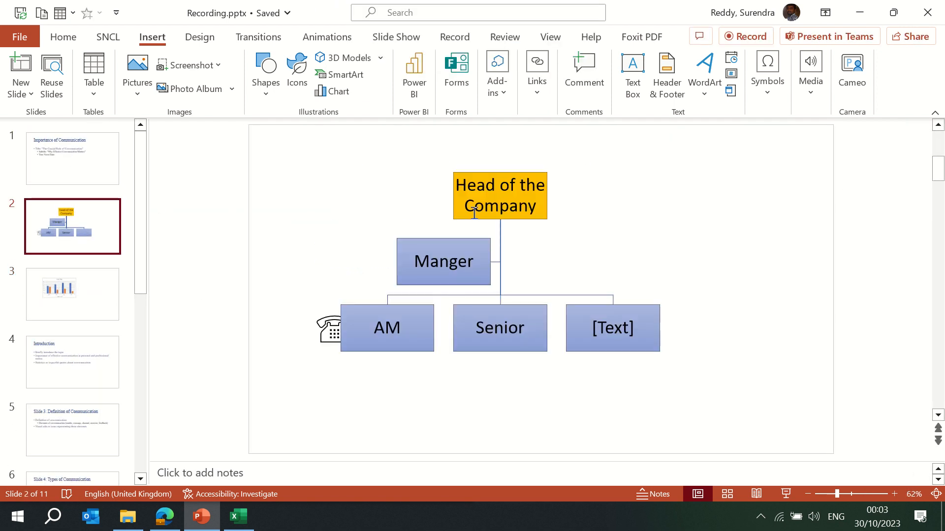
{"action": "left_click", "coordinate": [81, 150]}
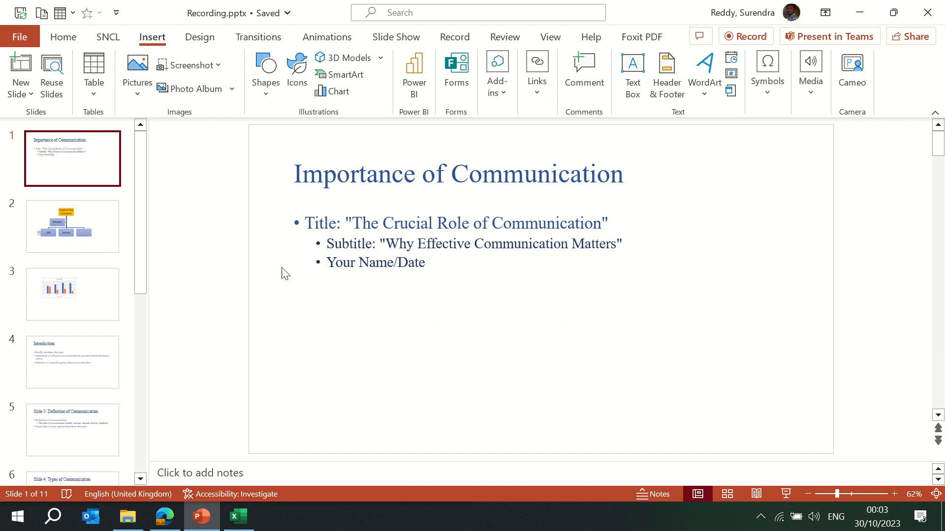
{"action": "left_click", "coordinate": [27, 99]}
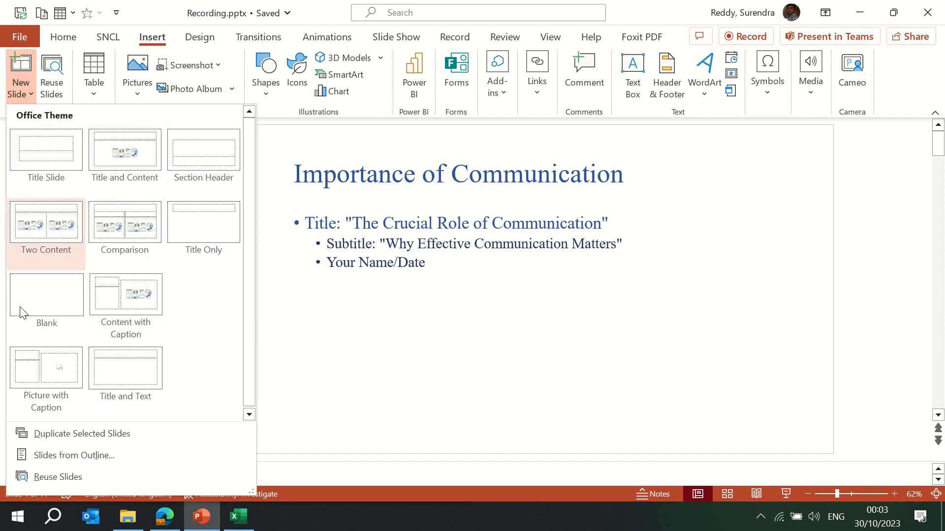
{"action": "left_click", "coordinate": [40, 303]}
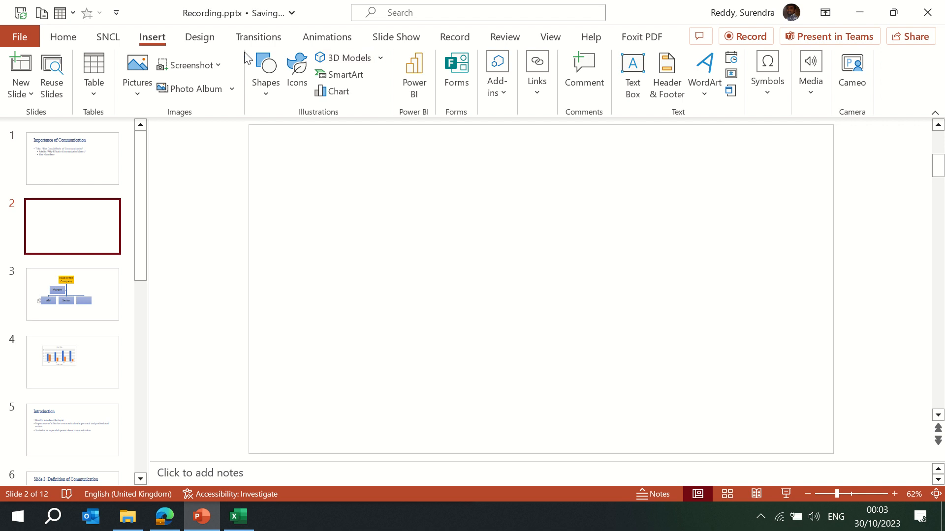
- Draw a wide rectangle across the top of slide 2 reading 'Your fav vacation spot'
{"action": "left_click", "coordinate": [138, 94]}
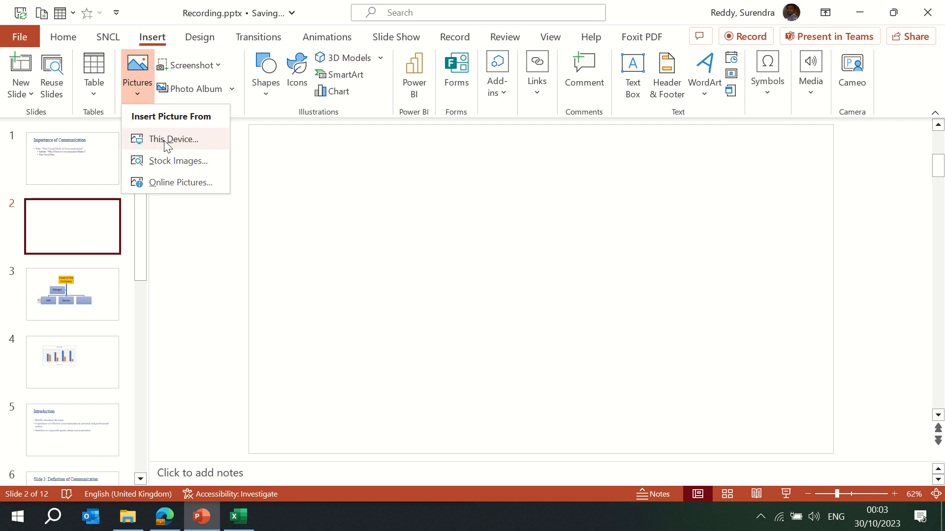
{"action": "left_click", "coordinate": [270, 95]}
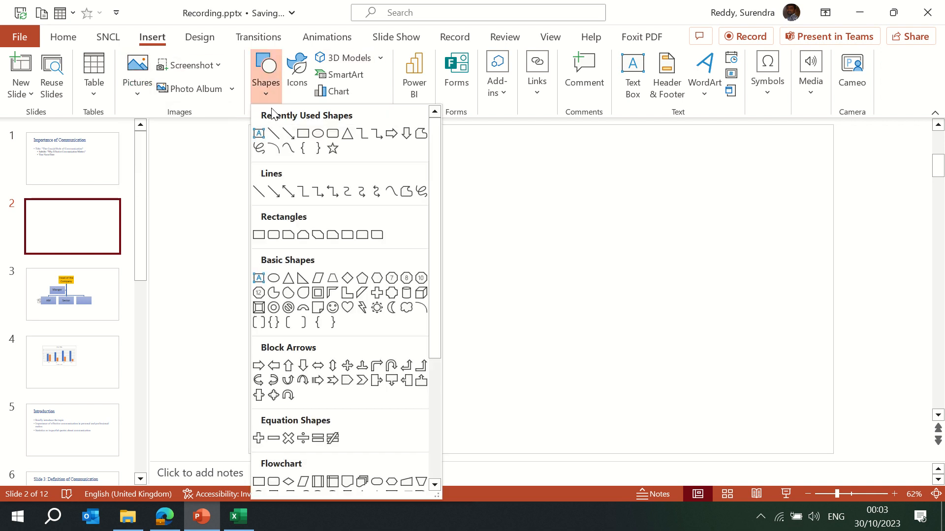
{"action": "left_click", "coordinate": [302, 133]}
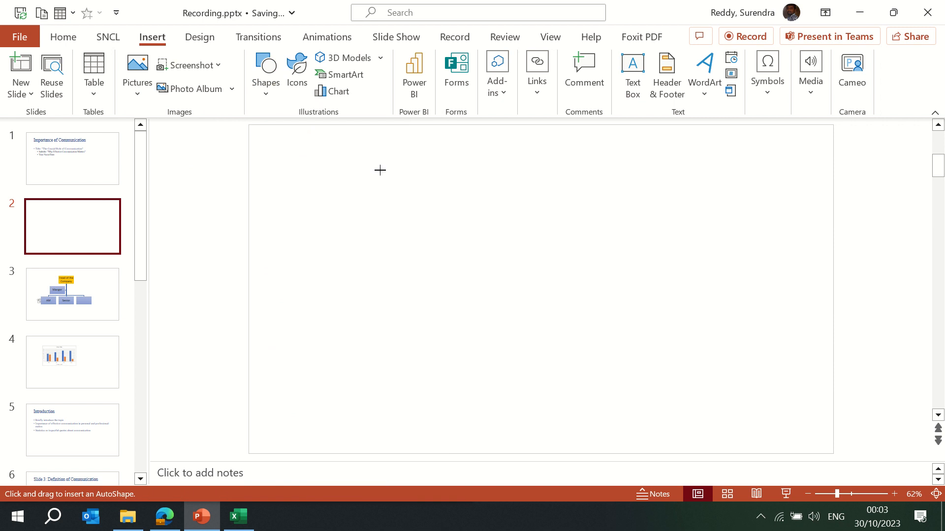
{"action": "left_click_drag", "start_coordinate": [358, 160], "coordinate": [703, 209]}
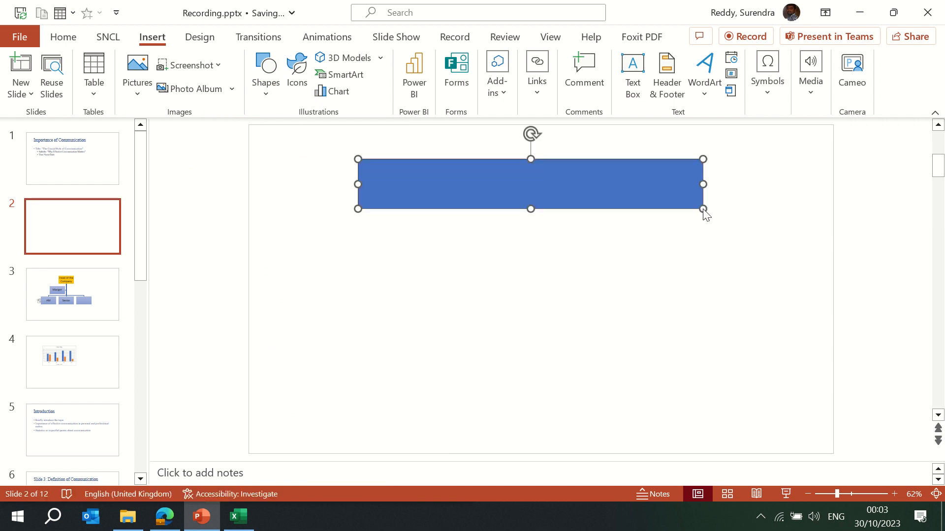
{"action": "type", "text": "You"}
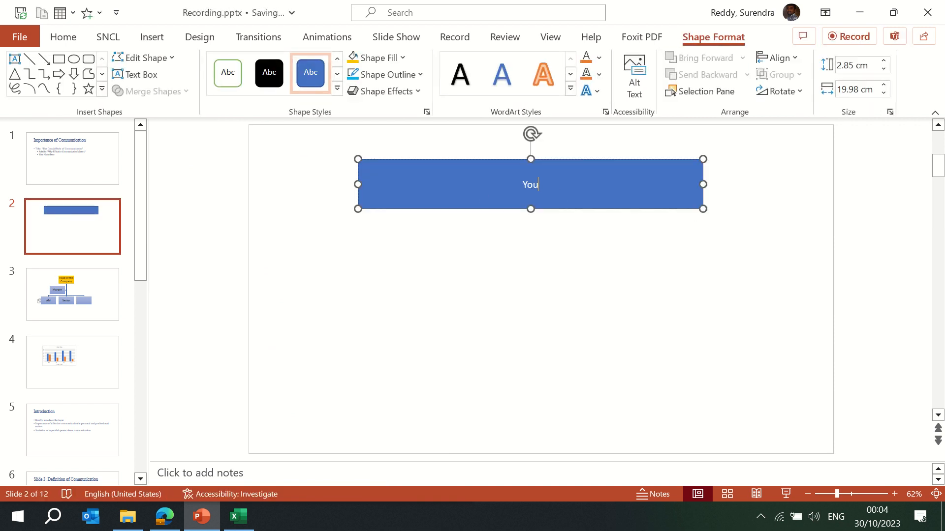
{"action": "type", "text": "r fav"}
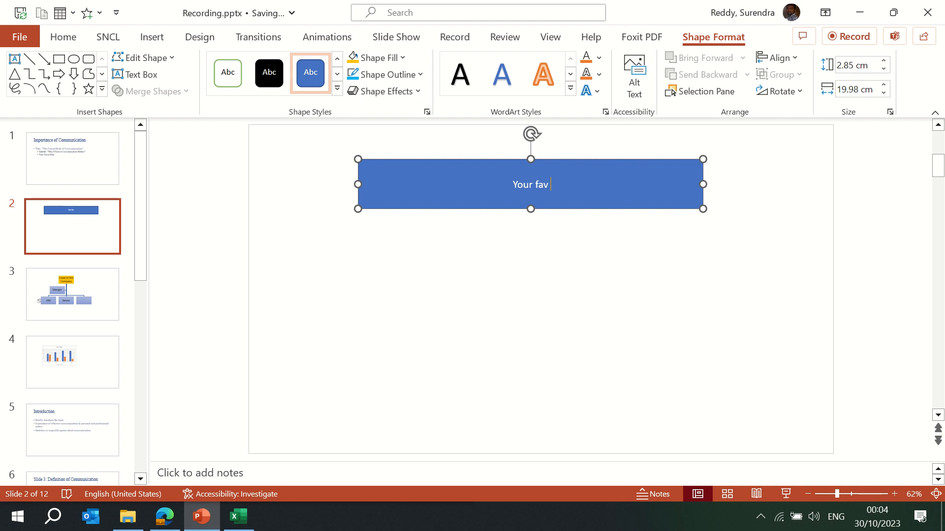
{"action": "type", "text": " vacation spot"}
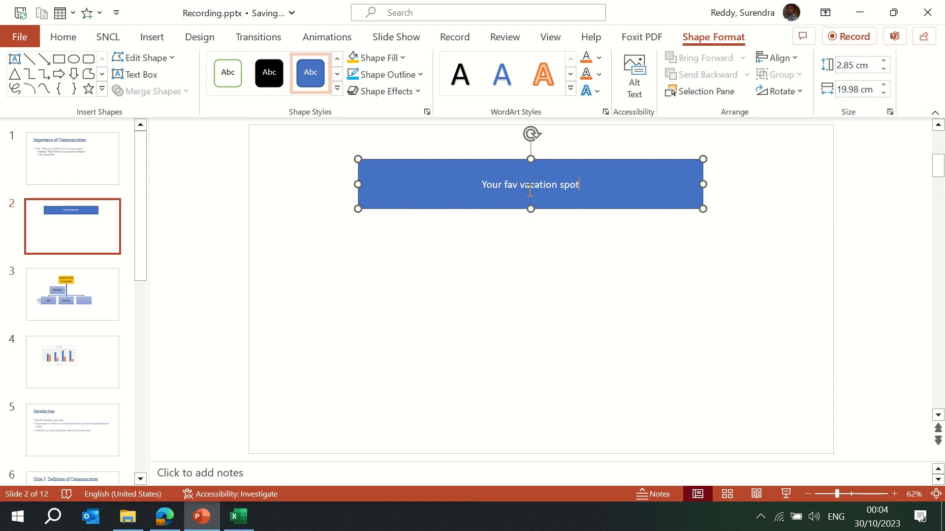
- Set the rectangle's title text to font size 50
{"action": "triple_click", "coordinate": [561, 188]}
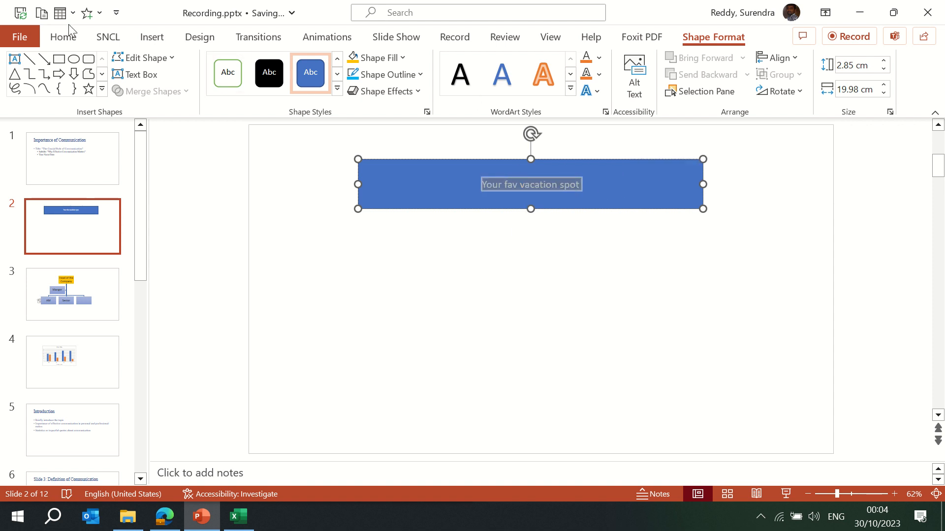
{"action": "left_click", "coordinate": [63, 38]}
{"action": "left_click", "coordinate": [365, 65]}
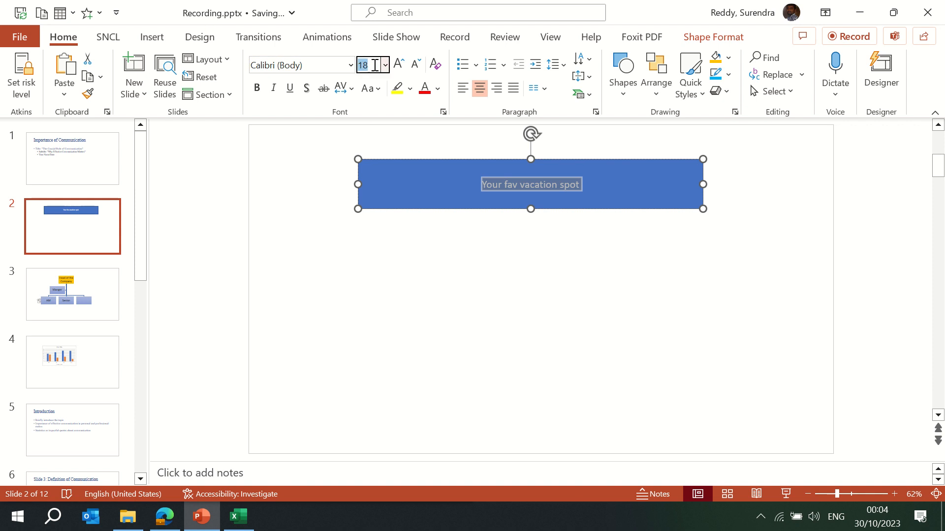
{"action": "type", "text": "50"}
{"action": "key", "text": "Return"}
{"action": "left_click", "coordinate": [531, 260]}
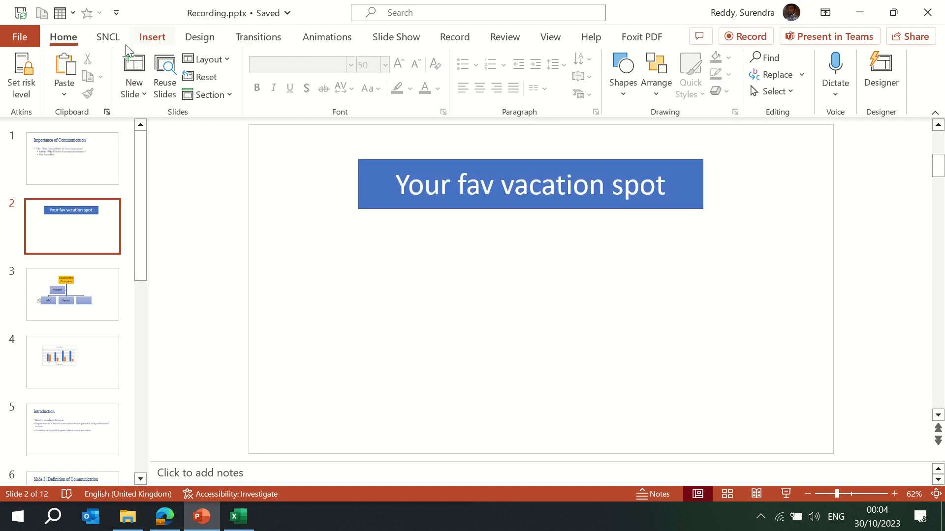
- Draw an oval below the title's left side and give it a yellow shape style
{"action": "left_click", "coordinate": [153, 38]}
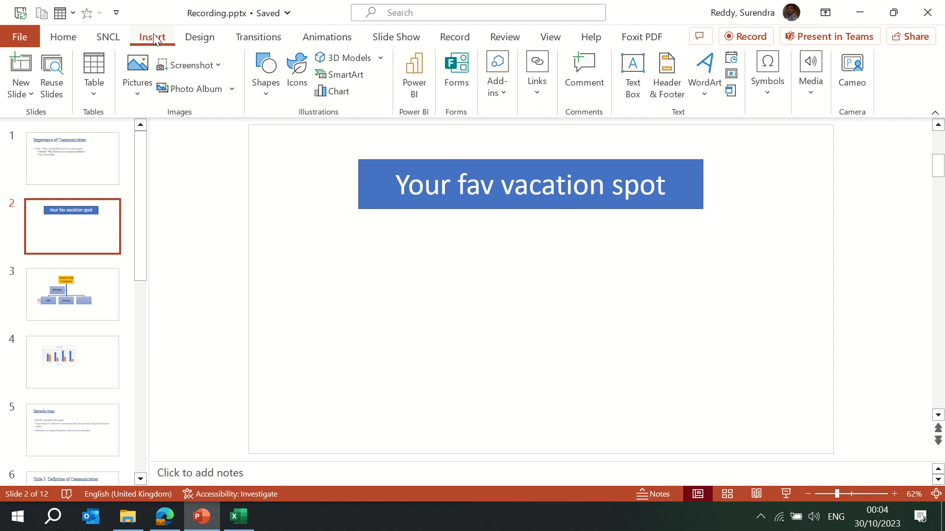
{"action": "left_click", "coordinate": [266, 94]}
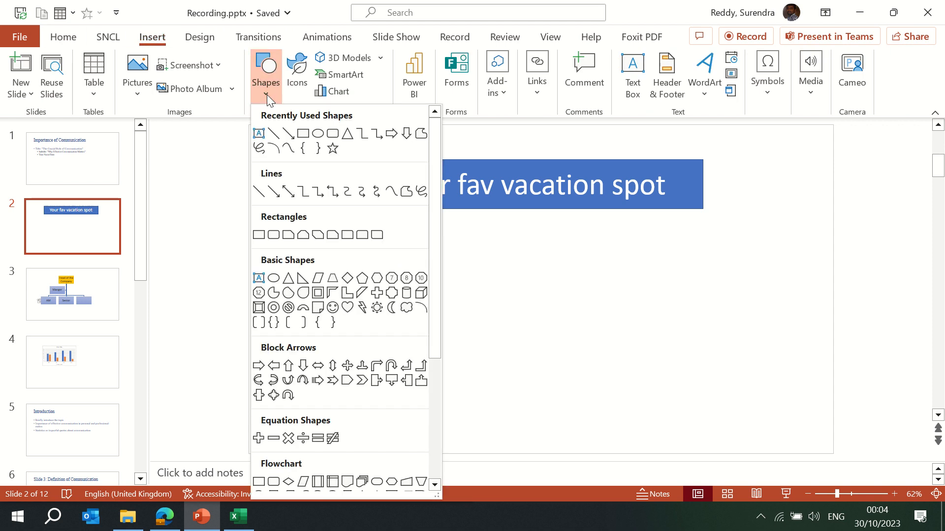
{"action": "left_click", "coordinate": [303, 134]}
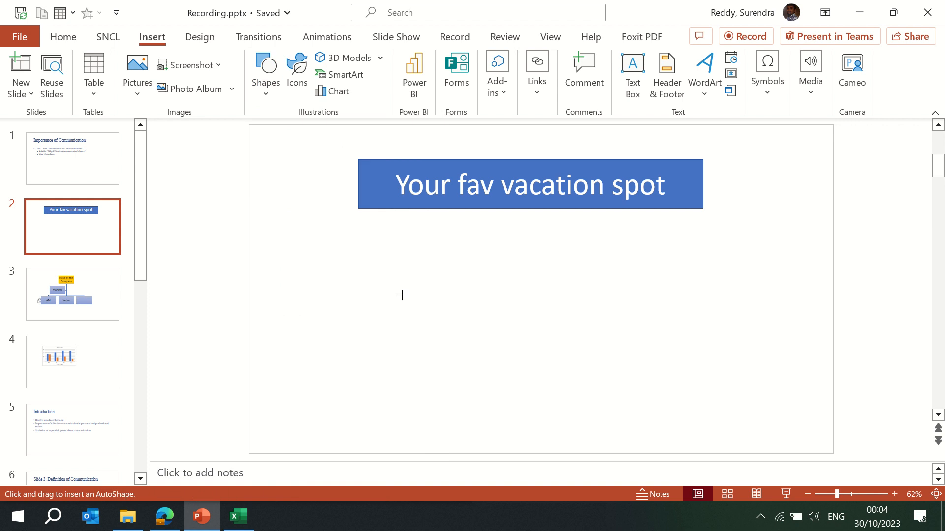
{"action": "left_click_drag", "start_coordinate": [294, 265], "coordinate": [391, 303]}
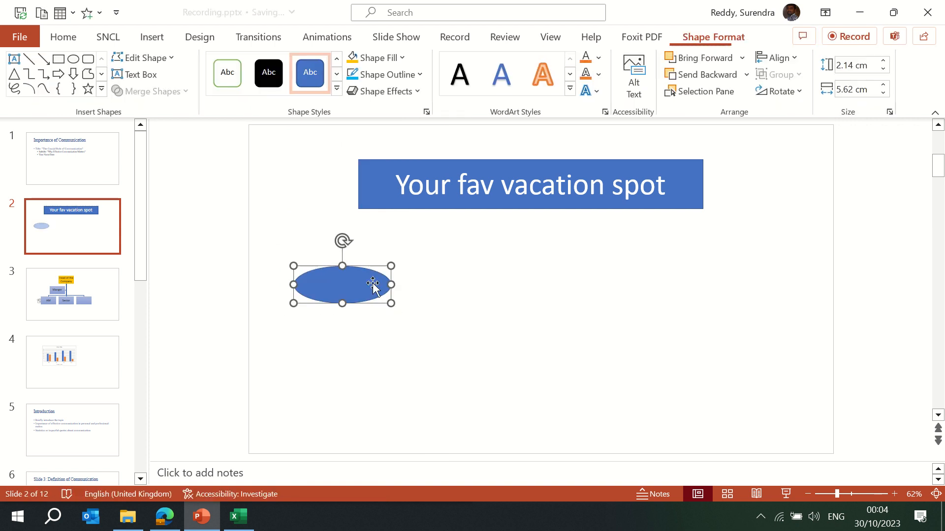
{"action": "left_click", "coordinate": [337, 89]}
{"action": "left_click", "coordinate": [392, 153]}
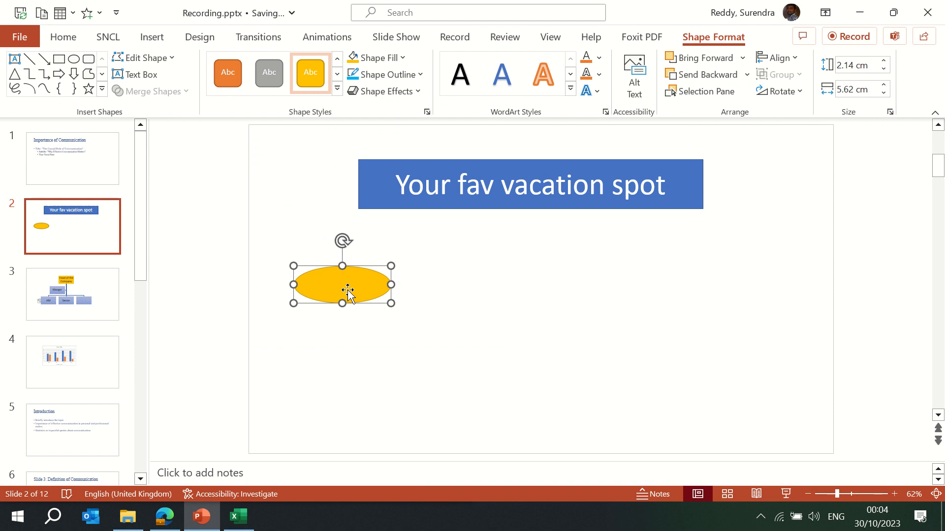
- Label the oval 'Goa', duplicate it, and drag one copy to the right
{"action": "type", "text": "Goa"}
{"action": "left_click", "coordinate": [471, 274]}
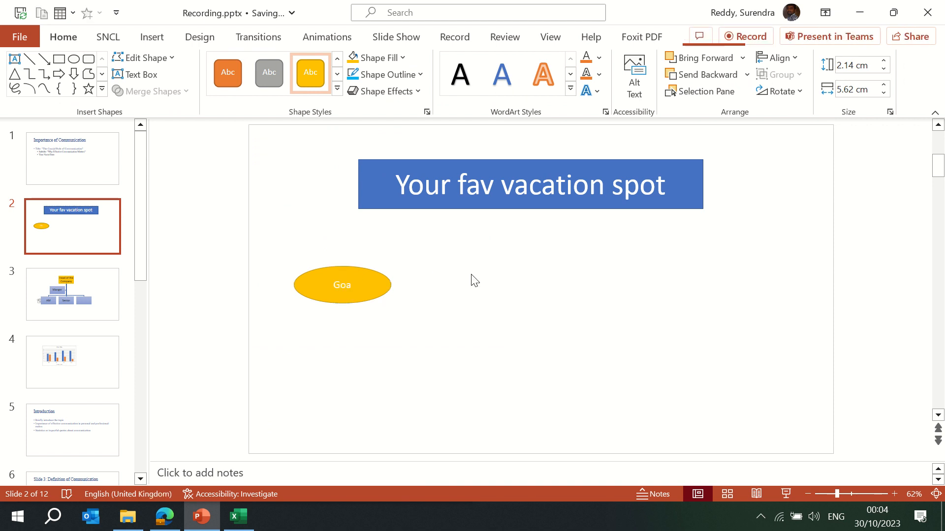
{"action": "left_click", "coordinate": [364, 291]}
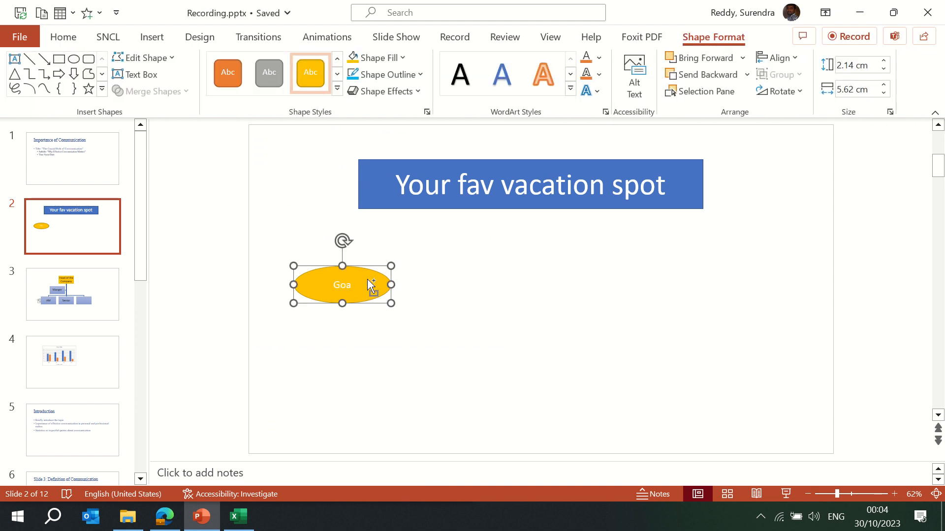
{"action": "key", "text": "ctrl+d"}
{"action": "key", "text": "ctrl+d"}
{"action": "key", "text": "ctrl+d"}
{"action": "key", "text": "ctrl+d"}
{"action": "key", "text": "ctrl+d"}
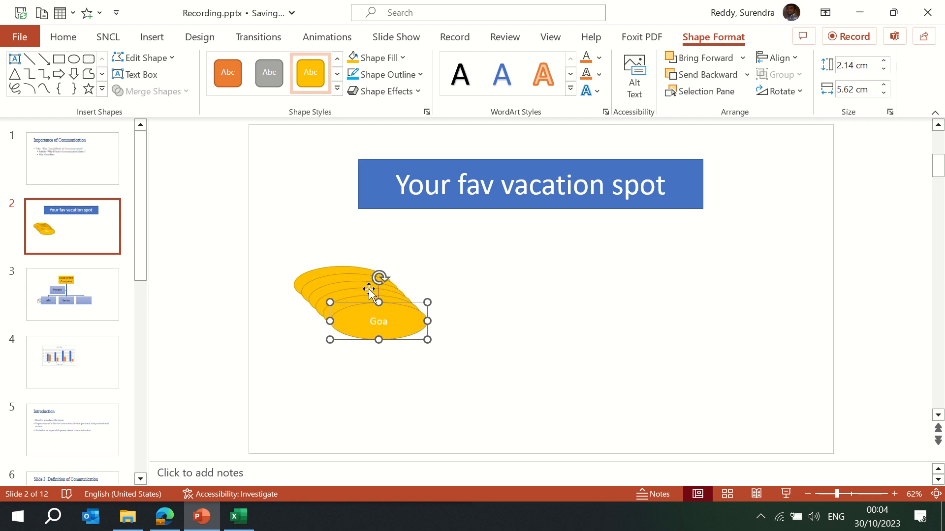
{"action": "left_click_drag", "start_coordinate": [368, 302], "coordinate": [580, 262]}
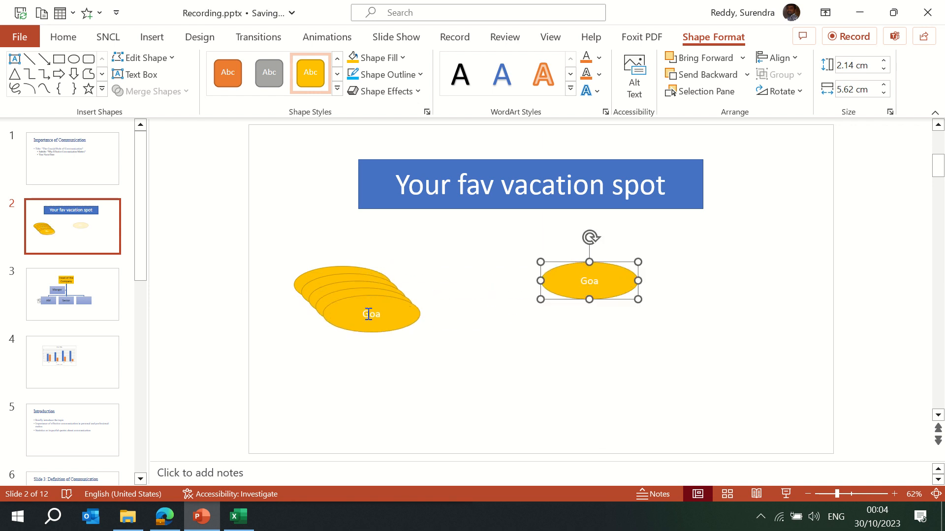